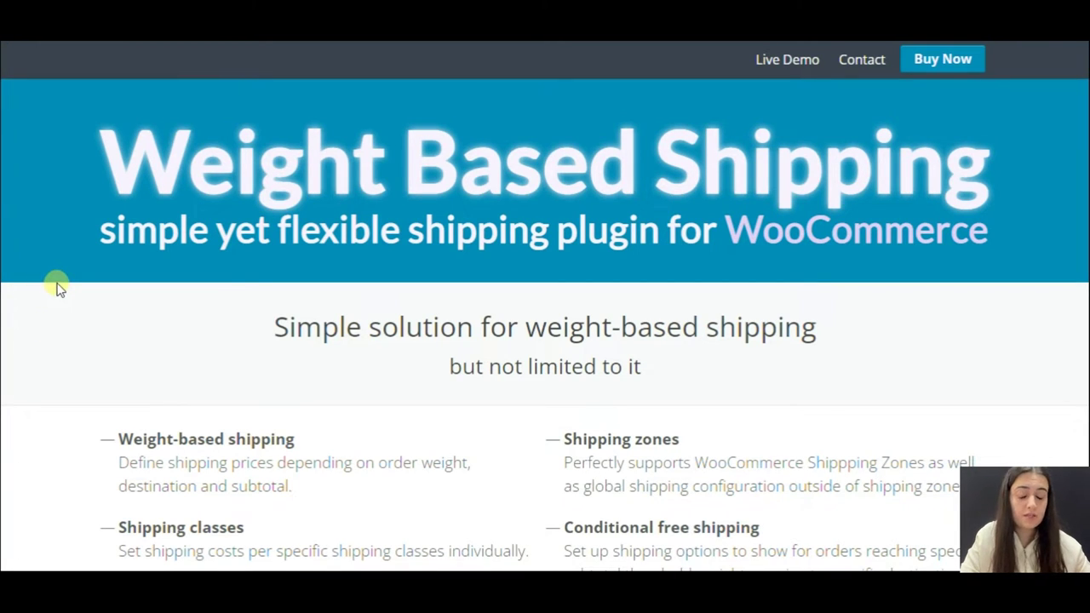
Scroll the Weight Based Shipping landing page to the feature list, Live Demo and Buy Now buttons and rating stars.
{"action": "scroll", "coordinate": [57, 266], "scroll_direction": "down", "scroll_amount": 1}
{"action": "scroll", "coordinate": [57, 266], "scroll_direction": "down", "scroll_amount": 2}
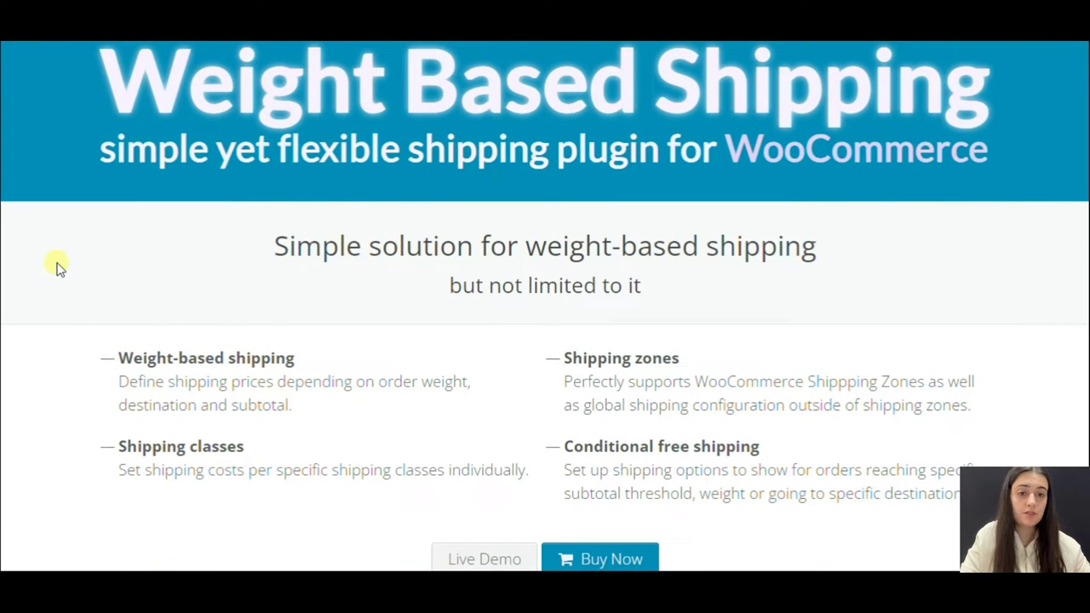
{"action": "scroll", "coordinate": [57, 266], "scroll_direction": "down", "scroll_amount": 2}
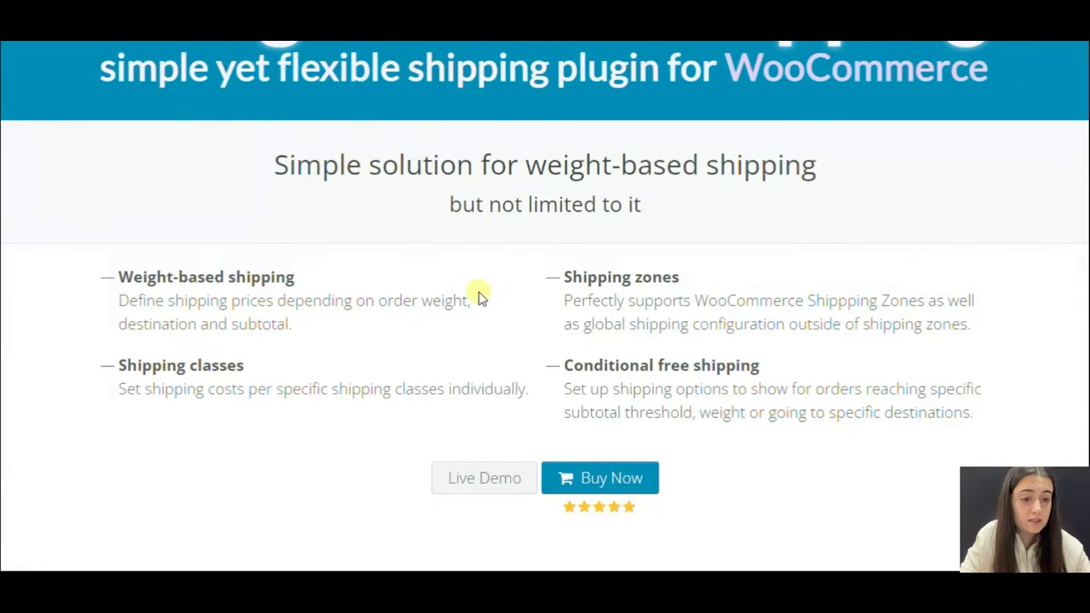
{"action": "scroll", "coordinate": [479, 295], "scroll_direction": "up", "scroll_amount": 3}
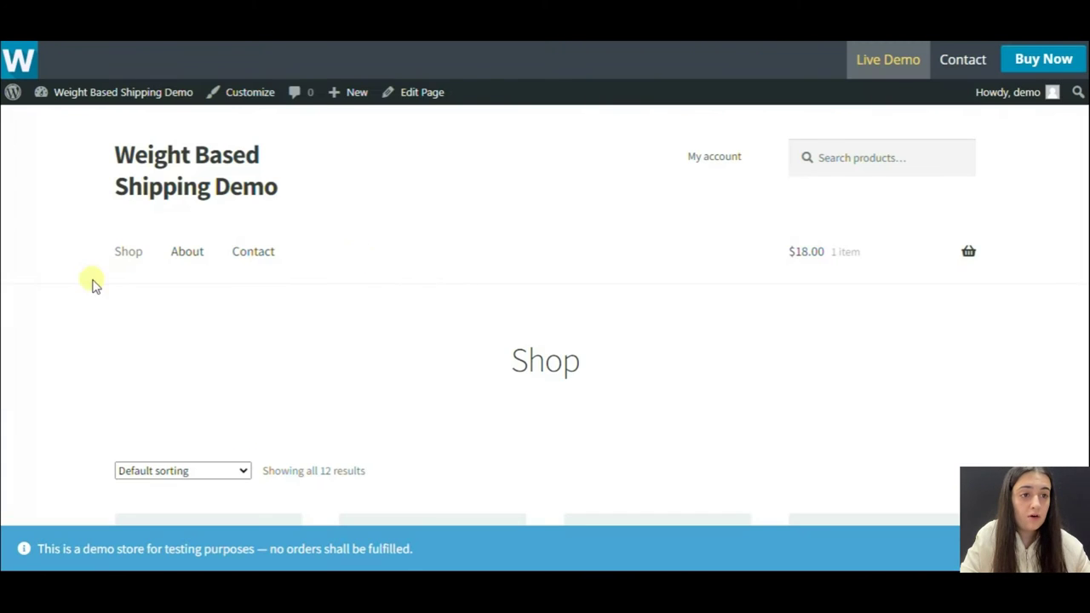
Browse the products on the Weight Based Shipping demo store's Shop page.
{"action": "scroll", "coordinate": [94, 294], "scroll_direction": "down", "scroll_amount": 3}
{"action": "scroll", "coordinate": [83, 298], "scroll_direction": "down", "scroll_amount": 1}
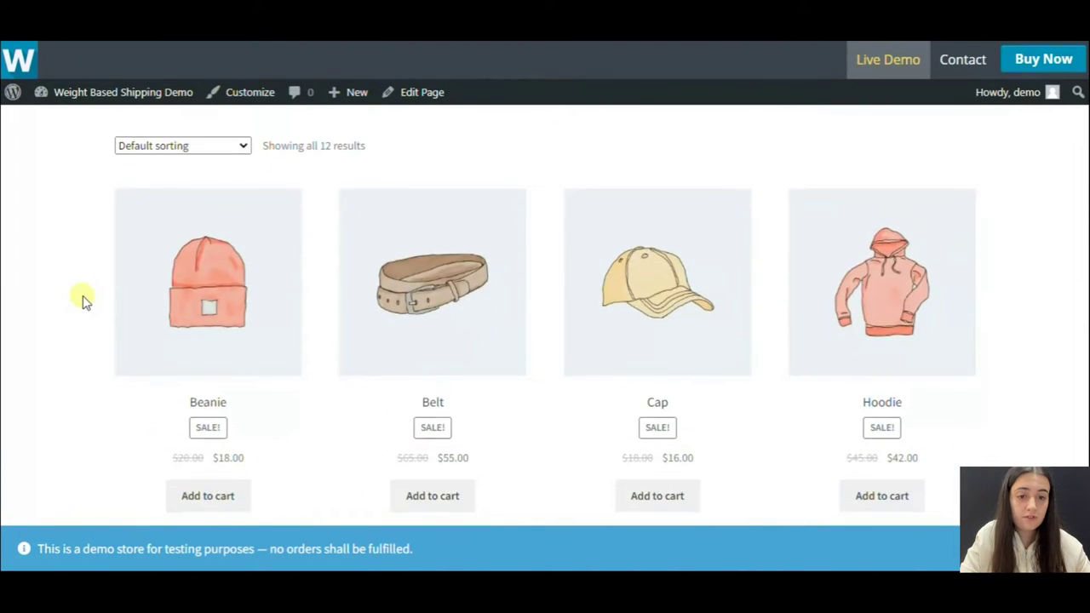
{"action": "scroll", "coordinate": [83, 298], "scroll_direction": "down", "scroll_amount": 3}
{"action": "scroll", "coordinate": [83, 298], "scroll_direction": "down", "scroll_amount": 2}
{"action": "scroll", "coordinate": [79, 298], "scroll_direction": "up", "scroll_amount": 4}
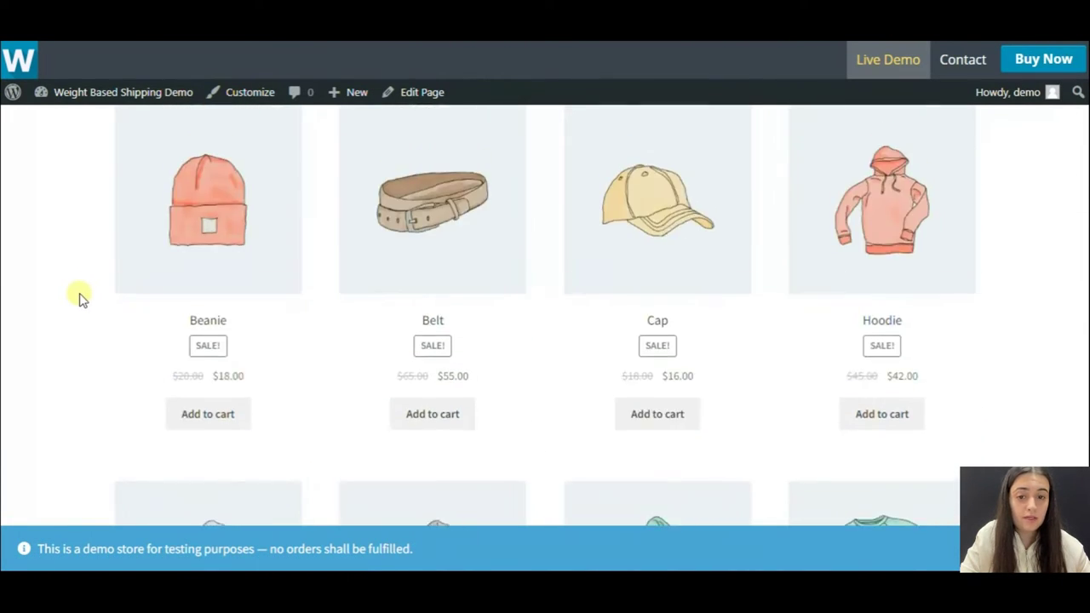
{"action": "scroll", "coordinate": [78, 298], "scroll_direction": "up", "scroll_amount": 3}
{"action": "scroll", "coordinate": [76, 306], "scroll_direction": "up", "scroll_amount": 1}
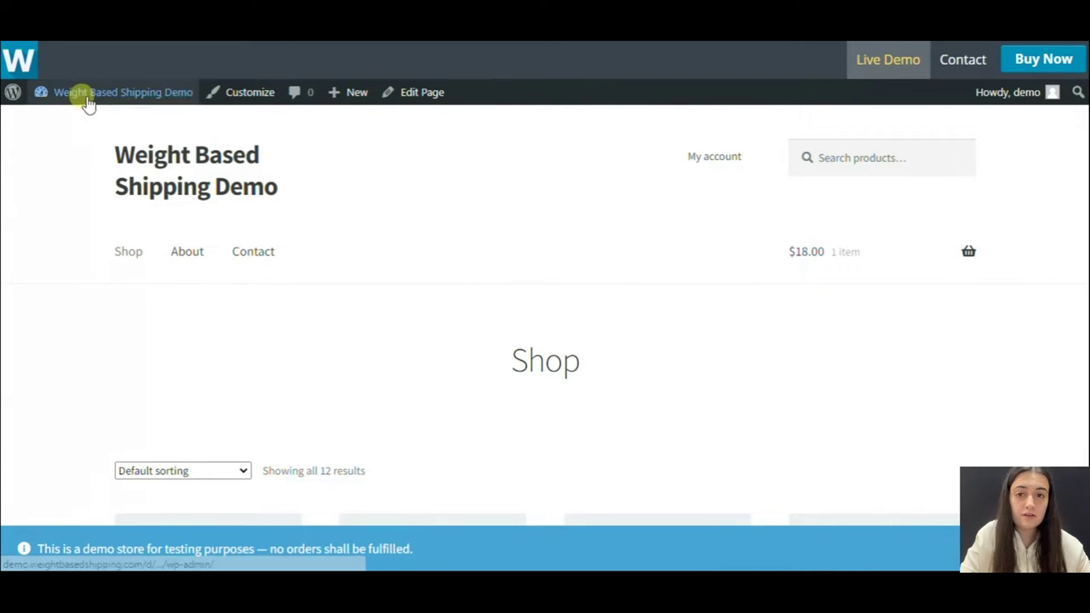
{"action": "mouse_move", "coordinate": [114, 92]}
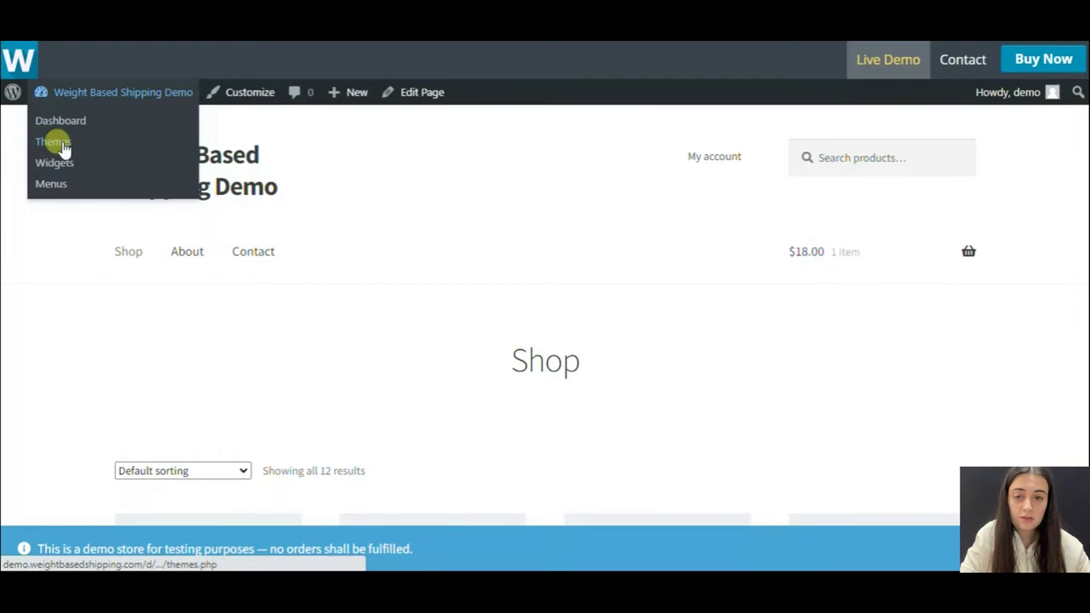
Check the demo store's installed themes, confirming Storefront is active, then return to the Shop page.
{"action": "left_click", "coordinate": [56, 143]}
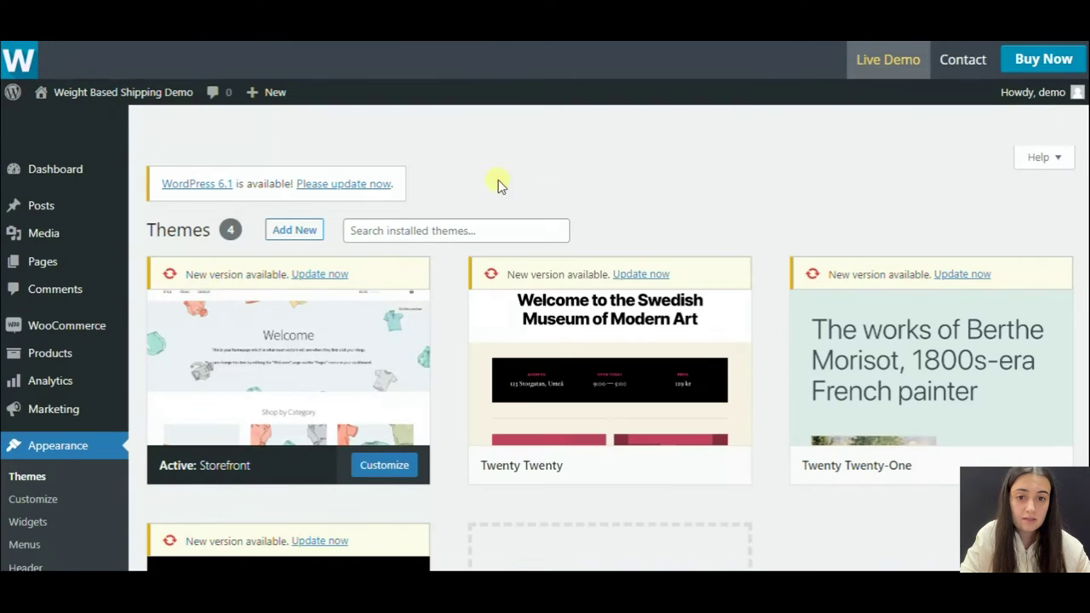
{"action": "scroll", "coordinate": [449, 291], "scroll_direction": "down", "scroll_amount": 3}
{"action": "scroll", "coordinate": [454, 290], "scroll_direction": "down", "scroll_amount": 1}
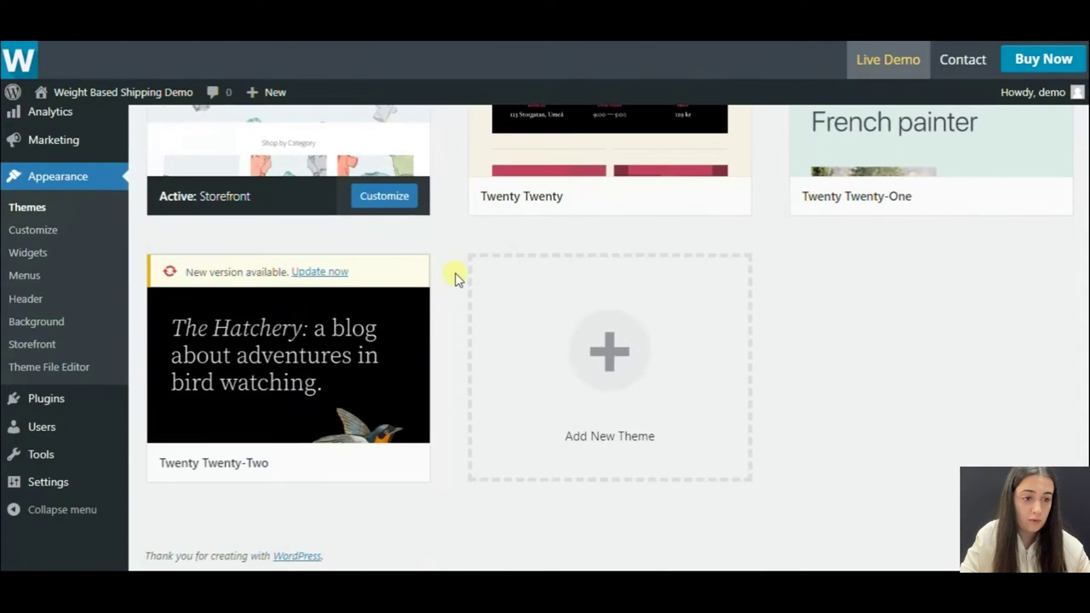
{"action": "scroll", "coordinate": [453, 276], "scroll_direction": "up", "scroll_amount": 4}
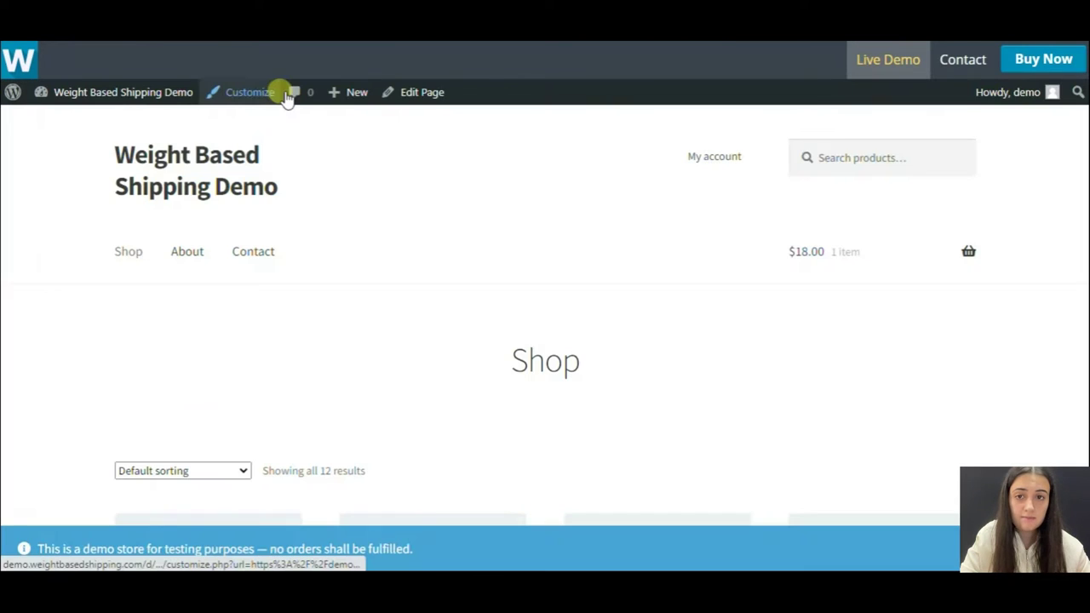
Preview the Beanie product page with its $18.00 sale price in the site customizer.
{"action": "left_click", "coordinate": [260, 96]}
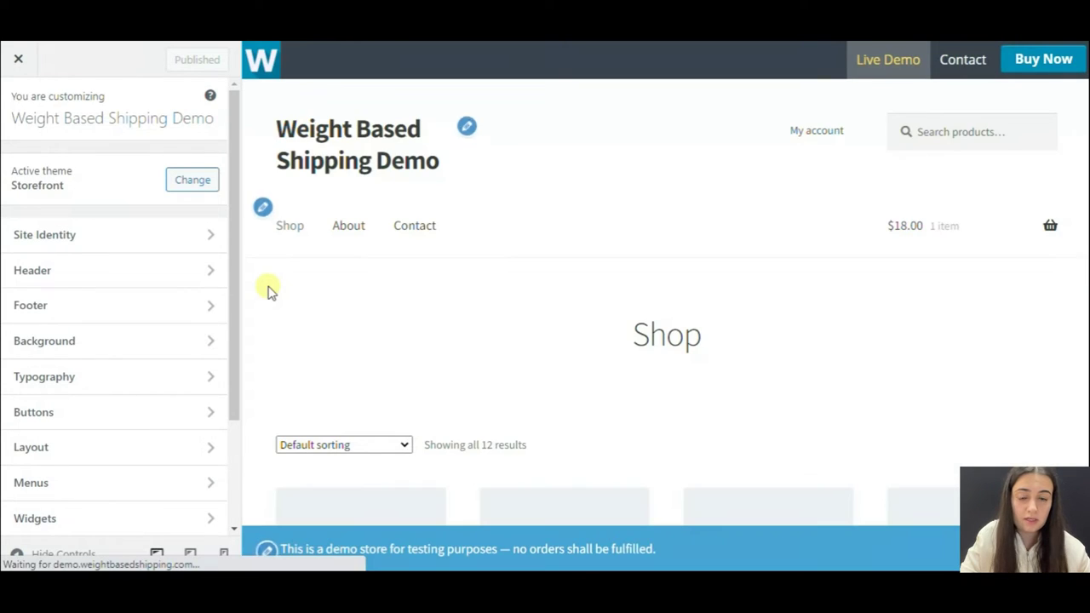
{"action": "scroll", "coordinate": [294, 274], "scroll_direction": "down", "scroll_amount": 1}
{"action": "scroll", "coordinate": [290, 271], "scroll_direction": "down", "scroll_amount": 4}
{"action": "left_click", "coordinate": [413, 339]}
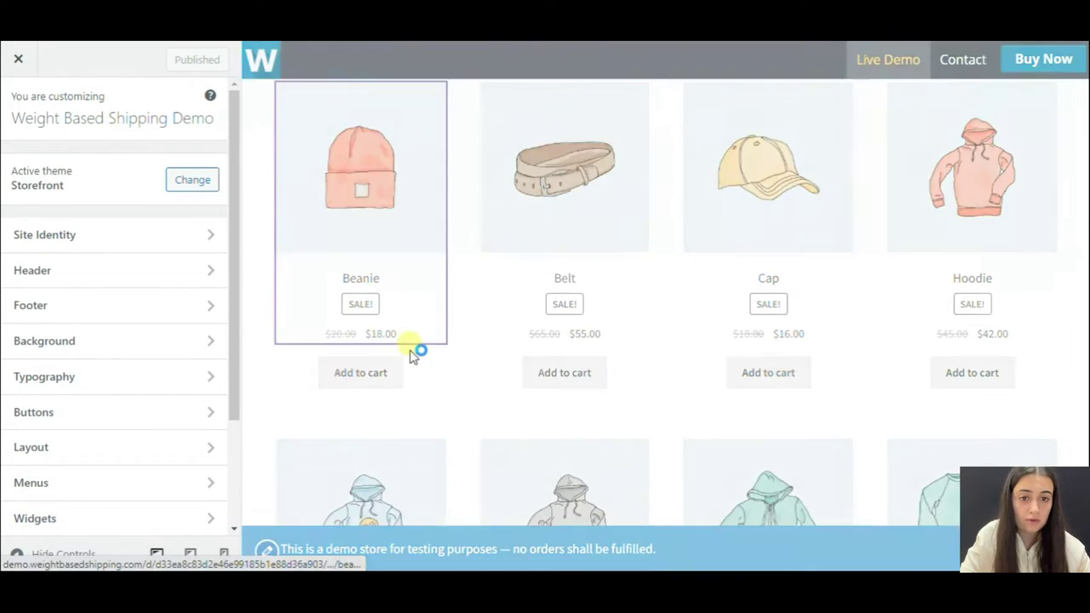
{"action": "scroll", "coordinate": [408, 345], "scroll_direction": "down", "scroll_amount": 3}
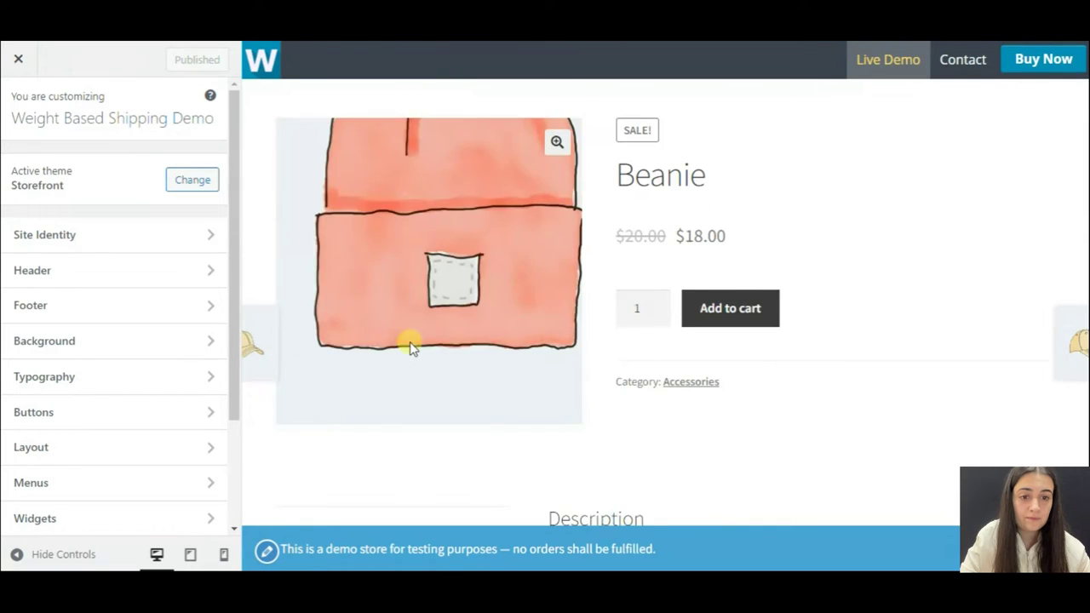
{"action": "scroll", "coordinate": [412, 341], "scroll_direction": "up", "scroll_amount": 3}
{"action": "scroll", "coordinate": [419, 324], "scroll_direction": "down", "scroll_amount": 1}
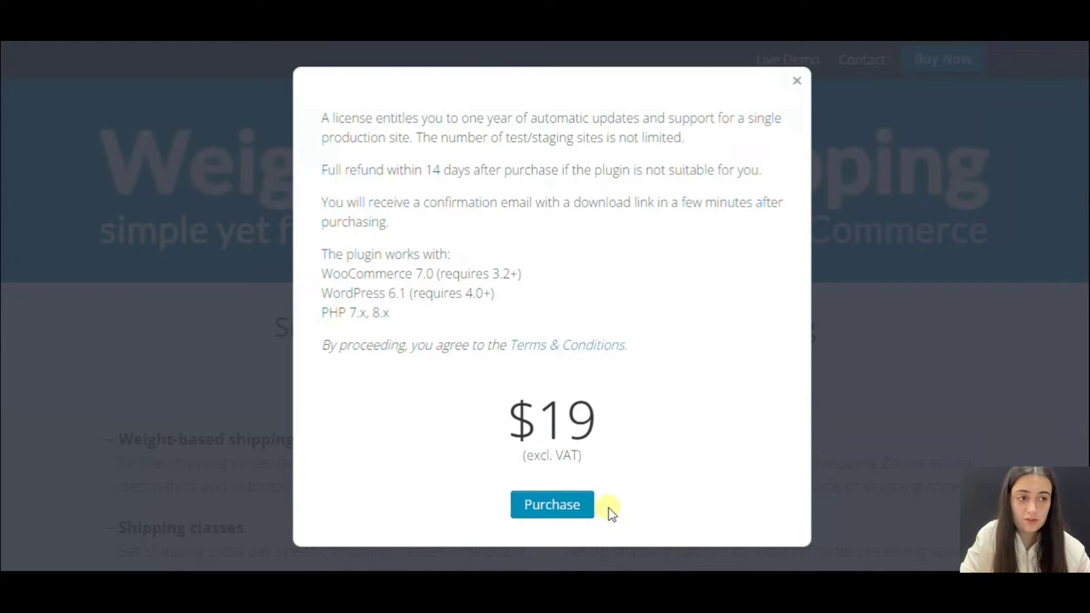
Close the $19 one-year license purchase details, returning to the landing page.
{"action": "left_click", "coordinate": [795, 83]}
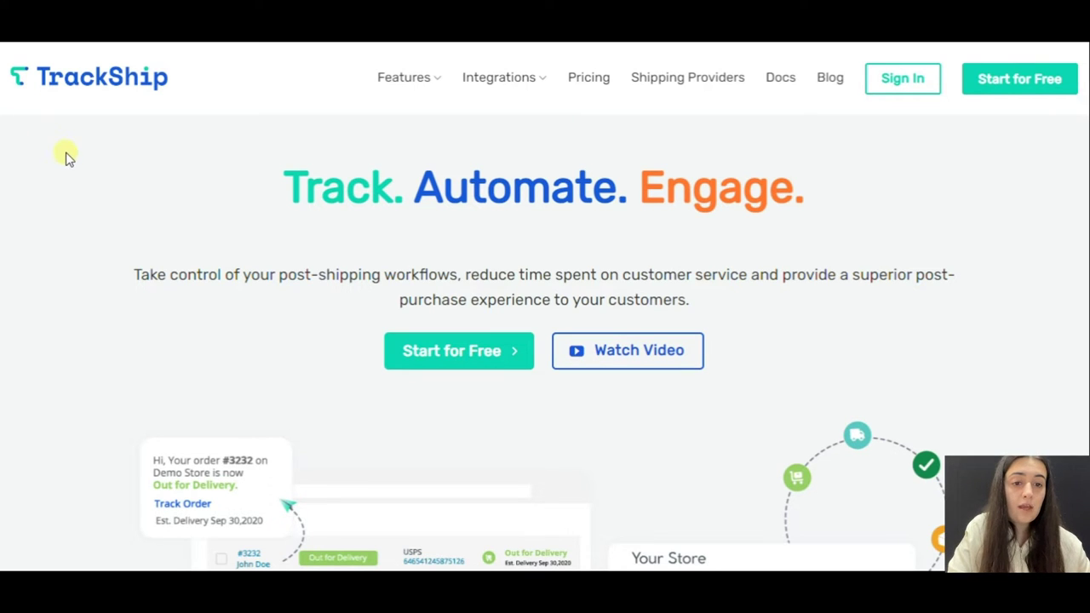
Browse TrackShip's Features page down to the customer notifications and shipping analytics row.
{"action": "left_click", "coordinate": [413, 81]}
{"action": "scroll", "coordinate": [68, 298], "scroll_direction": "down", "scroll_amount": 1}
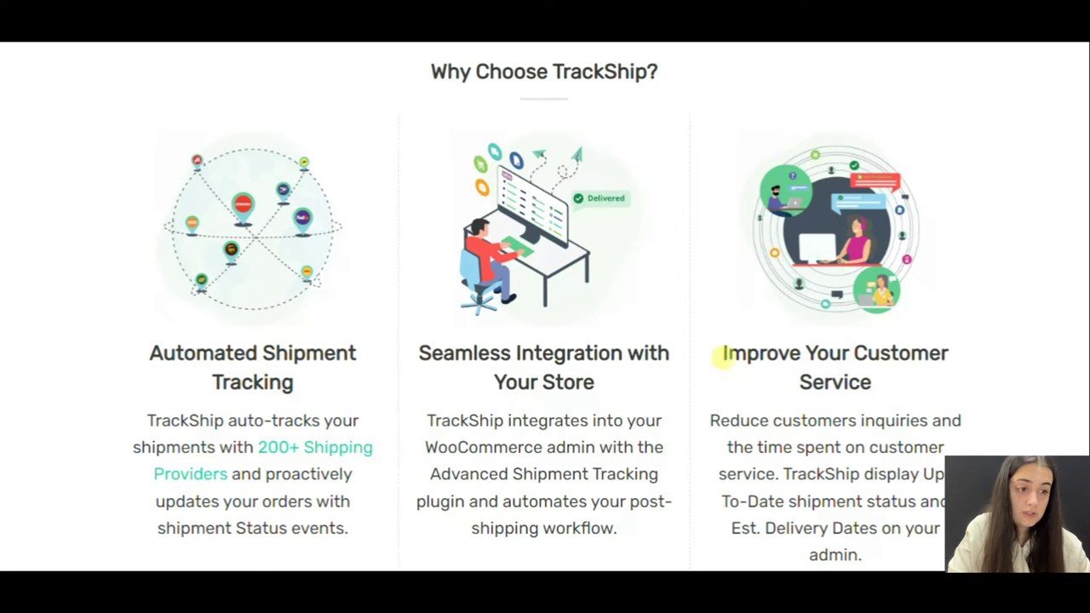
{"action": "scroll", "coordinate": [650, 365], "scroll_direction": "up", "scroll_amount": 1}
{"action": "scroll", "coordinate": [649, 366], "scroll_direction": "down", "scroll_amount": 5}
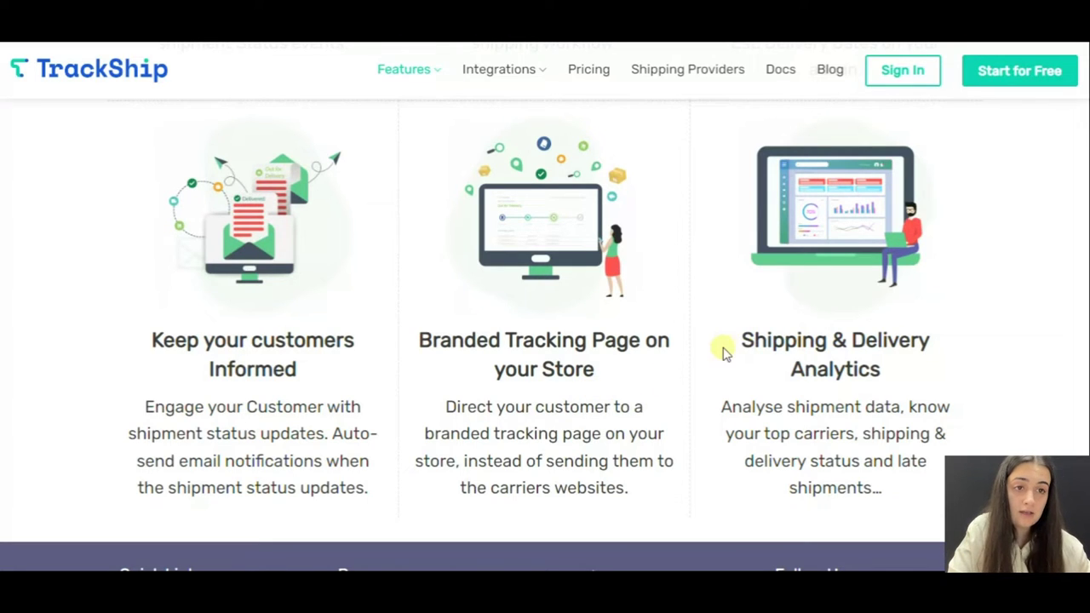
Compare TrackShip's FREE $0 plan with the MINI $9.17-per-month plan.
{"action": "left_click", "coordinate": [594, 77]}
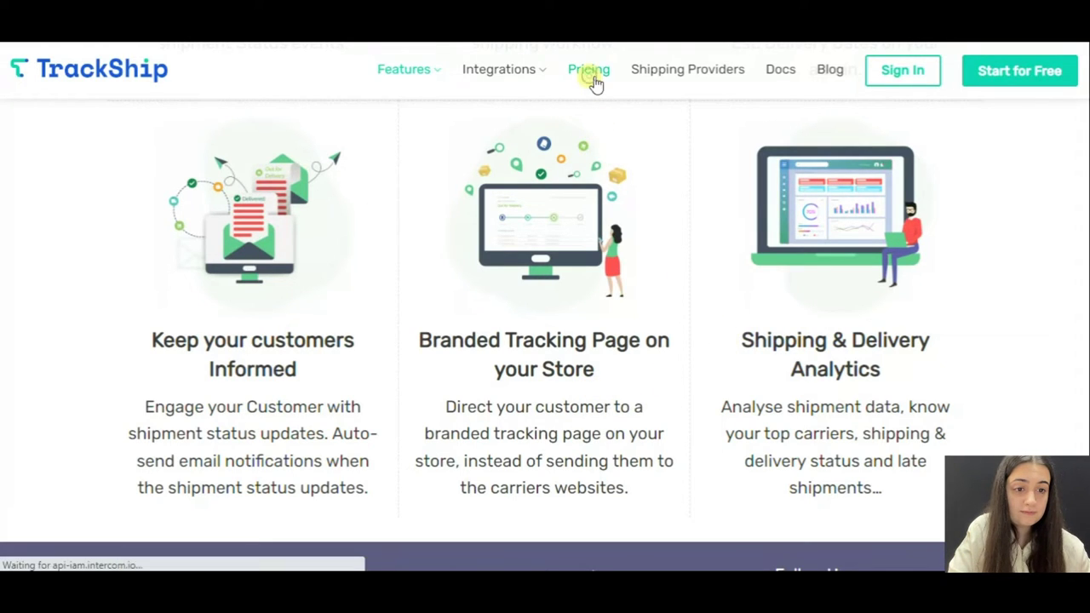
{"action": "scroll", "coordinate": [108, 250], "scroll_direction": "down", "scroll_amount": 4}
{"action": "scroll", "coordinate": [107, 250], "scroll_direction": "down", "scroll_amount": 1}
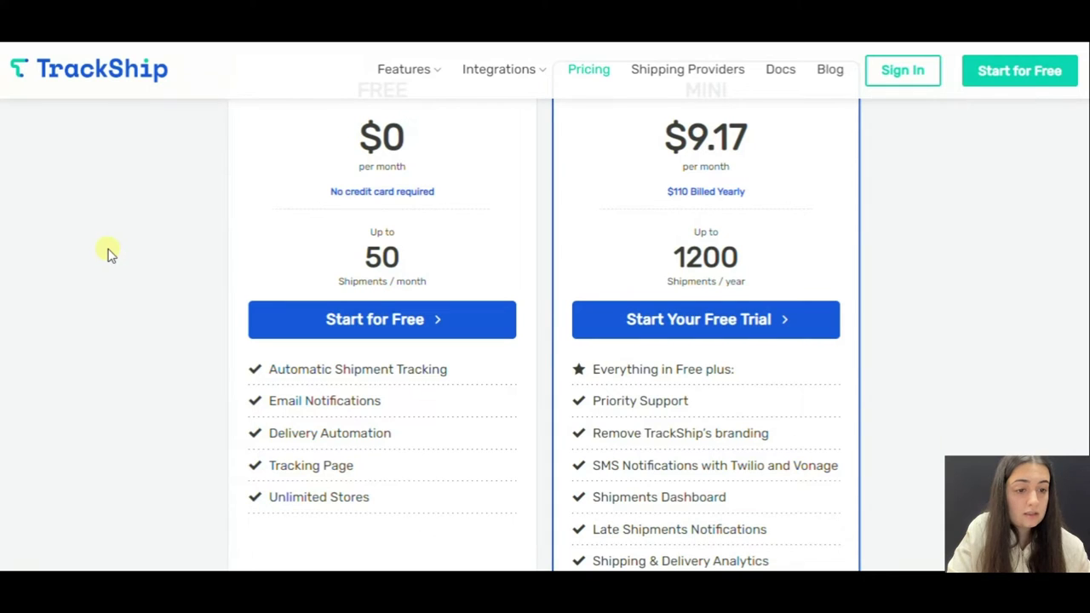
{"action": "scroll", "coordinate": [108, 253], "scroll_direction": "up", "scroll_amount": 2}
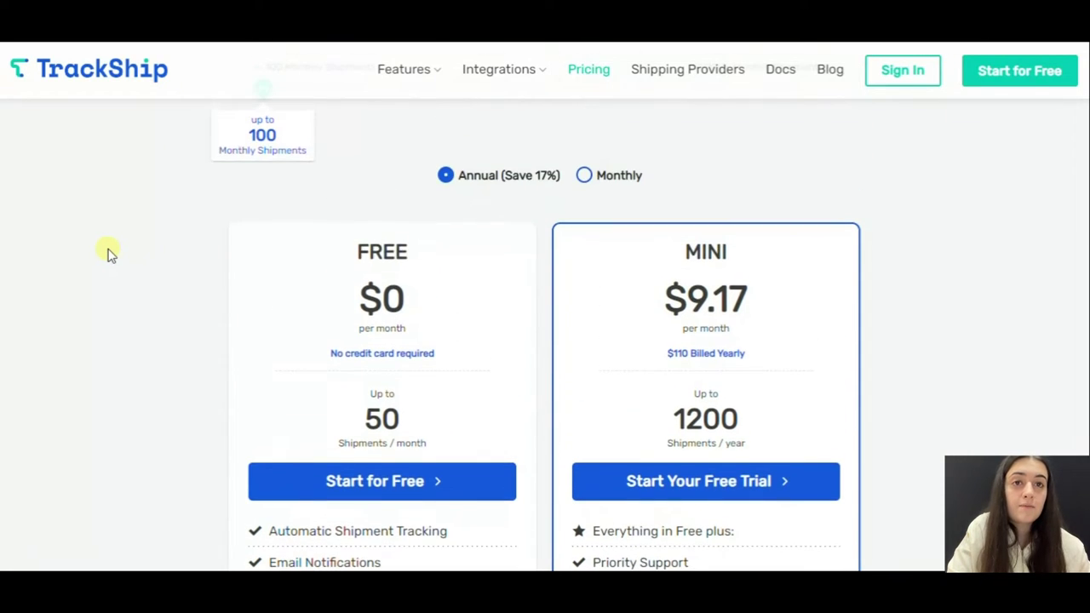
{"action": "scroll", "coordinate": [108, 253], "scroll_direction": "down", "scroll_amount": 1}
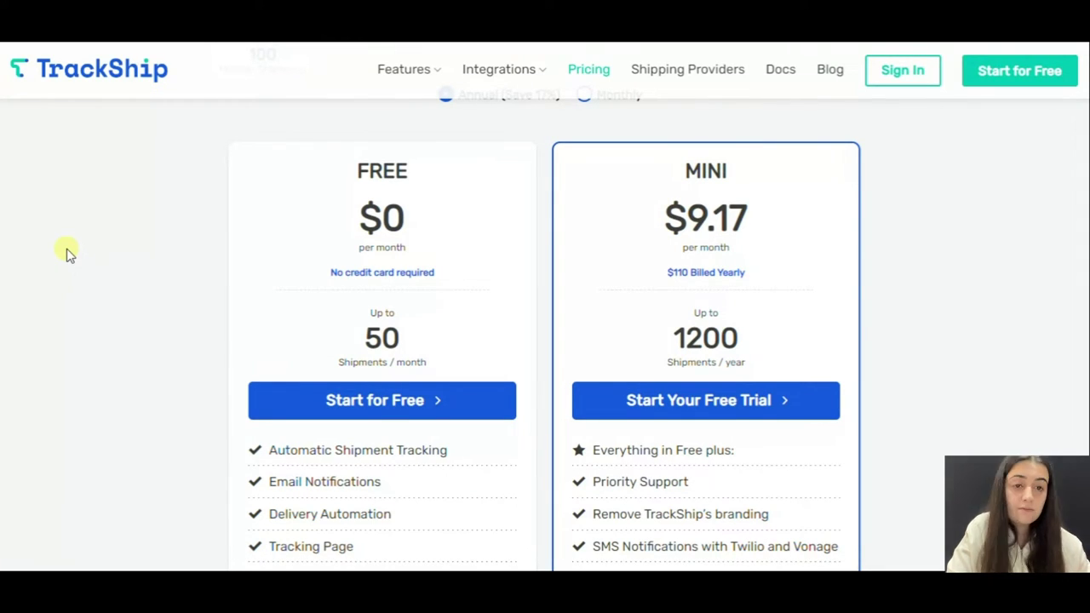
Review TrackShip's supported carriers such as USPS, FedEx, DHL, UPS and Royal Mail, then reload the page.
{"action": "scroll", "coordinate": [96, 265], "scroll_direction": "down", "scroll_amount": 2}
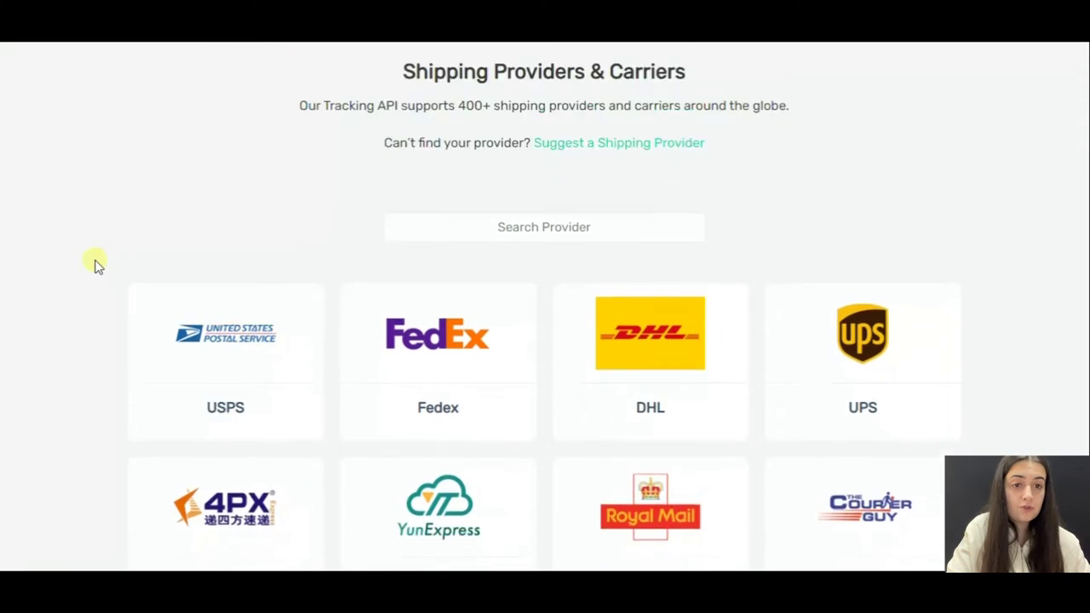
{"action": "scroll", "coordinate": [95, 265], "scroll_direction": "down", "scroll_amount": 2}
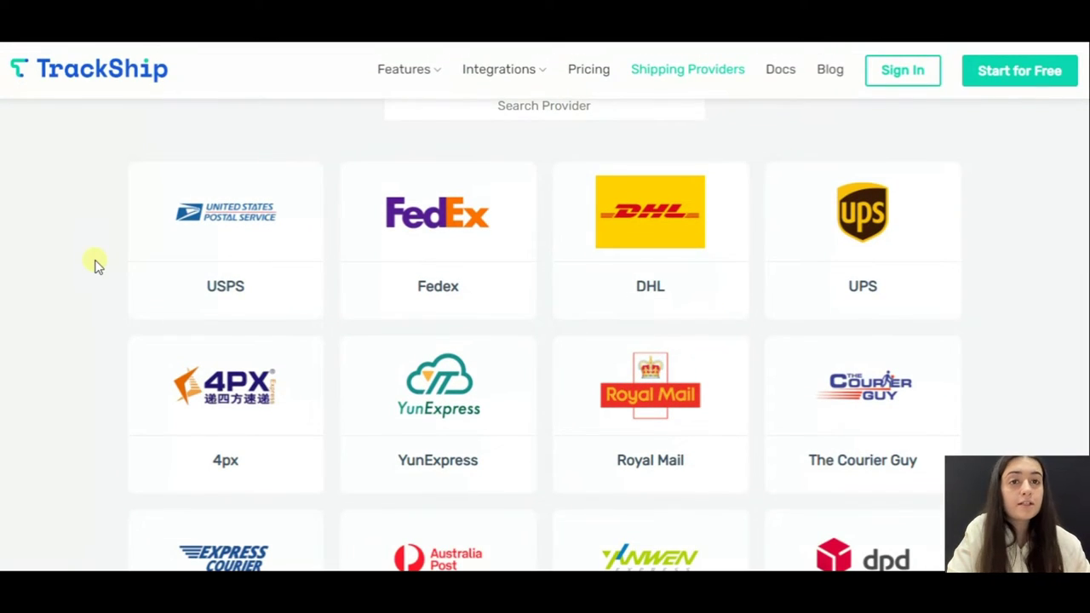
{"action": "scroll", "coordinate": [96, 266], "scroll_direction": "down", "scroll_amount": 1}
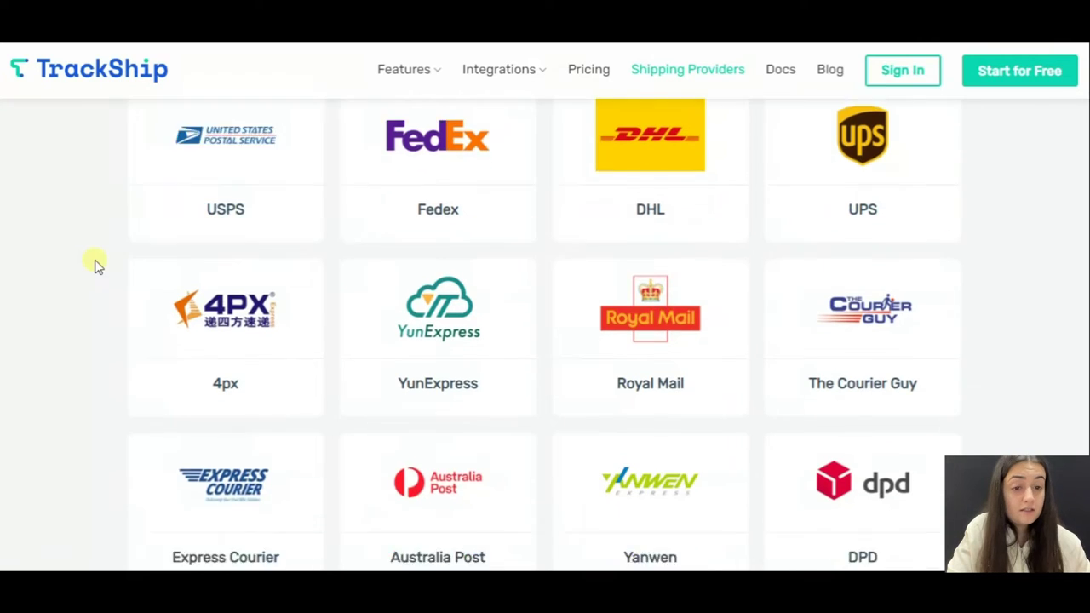
{"action": "scroll", "coordinate": [95, 264], "scroll_direction": "down", "scroll_amount": 2}
{"action": "scroll", "coordinate": [76, 312], "scroll_direction": "up", "scroll_amount": 1}
{"action": "scroll", "coordinate": [75, 315], "scroll_direction": "down", "scroll_amount": 1}
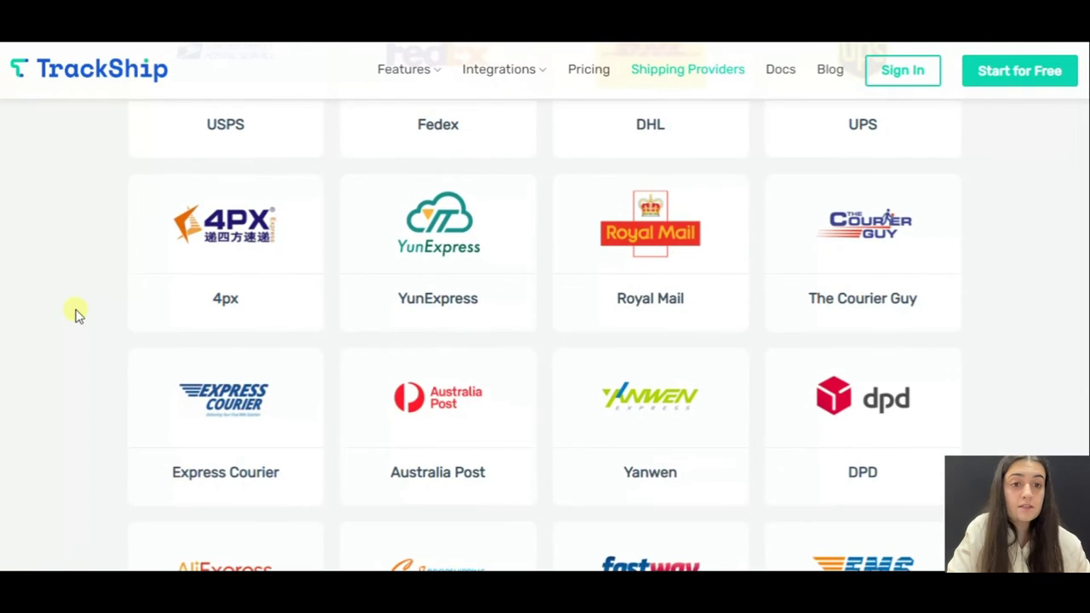
{"action": "scroll", "coordinate": [73, 312], "scroll_direction": "down", "scroll_amount": 1}
{"action": "scroll", "coordinate": [73, 312], "scroll_direction": "down", "scroll_amount": 3}
{"action": "scroll", "coordinate": [118, 246], "scroll_direction": "up", "scroll_amount": 5}
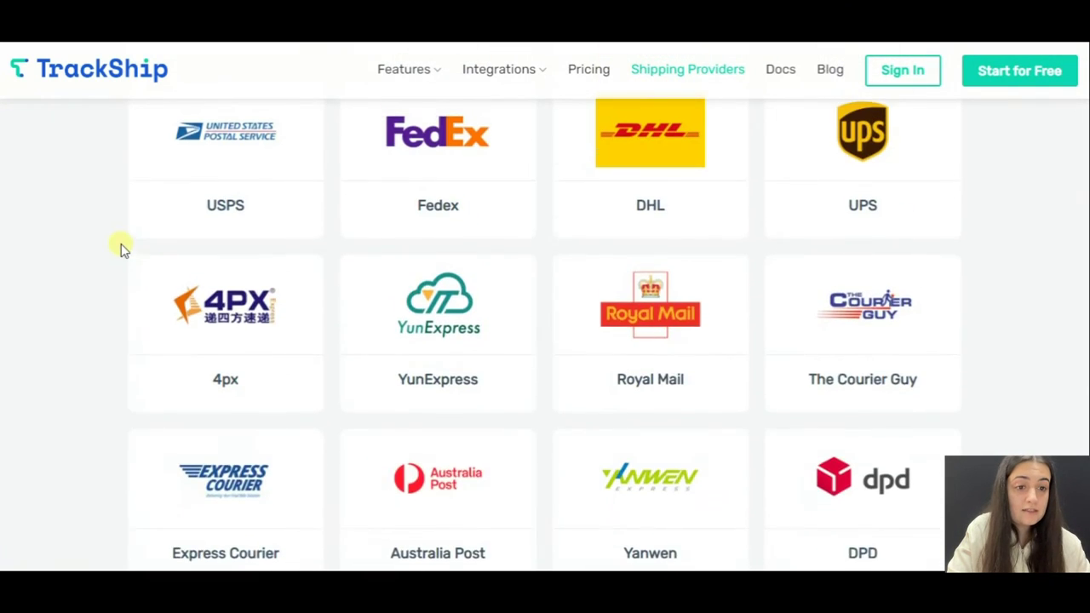
{"action": "scroll", "coordinate": [121, 243], "scroll_direction": "up", "scroll_amount": 2}
{"action": "scroll", "coordinate": [86, 262], "scroll_direction": "up", "scroll_amount": 2}
{"action": "left_click", "coordinate": [698, 78]}
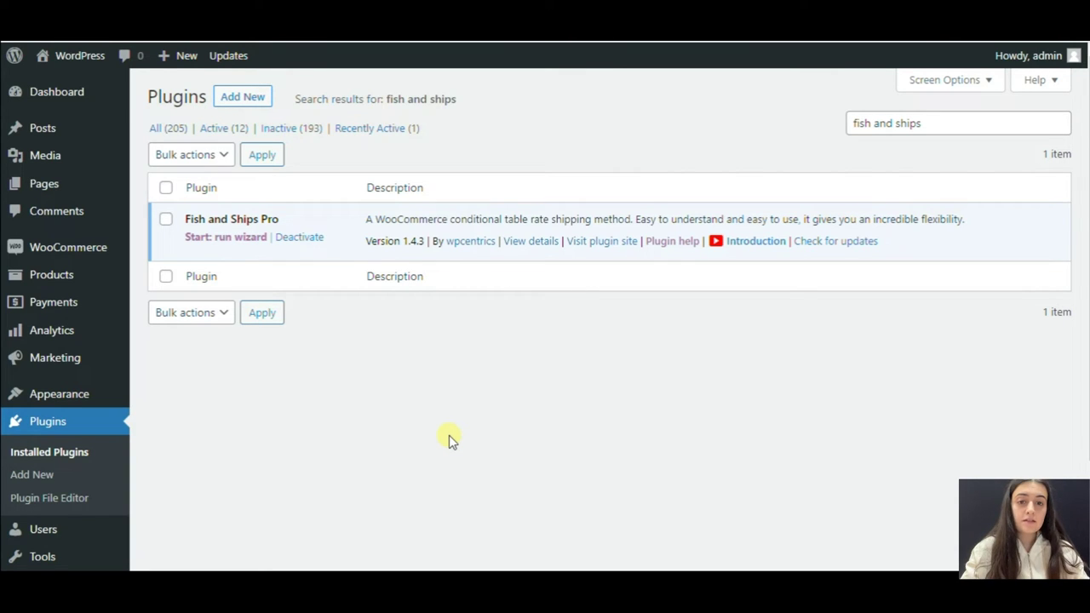
Launch the Fish and Ships Pro setup wizard from the plugins list filtered for 'fish and ships'.
{"action": "left_click", "coordinate": [266, 237]}
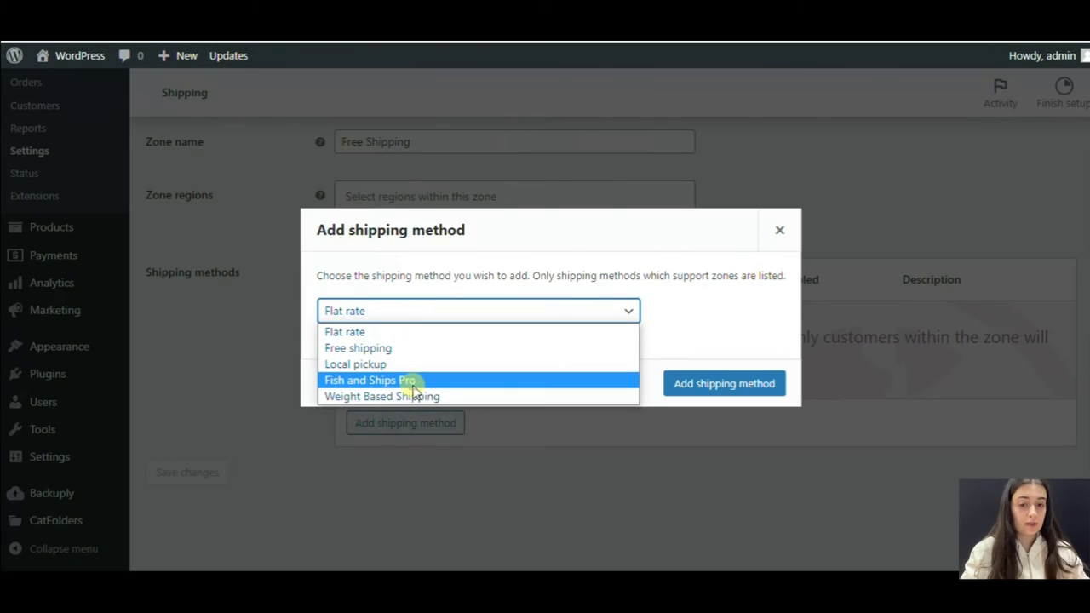
Add Fish and Ships Pro as a shipping method and review rule #1's condition types, keeping Min dimension.
{"action": "left_click", "coordinate": [414, 381]}
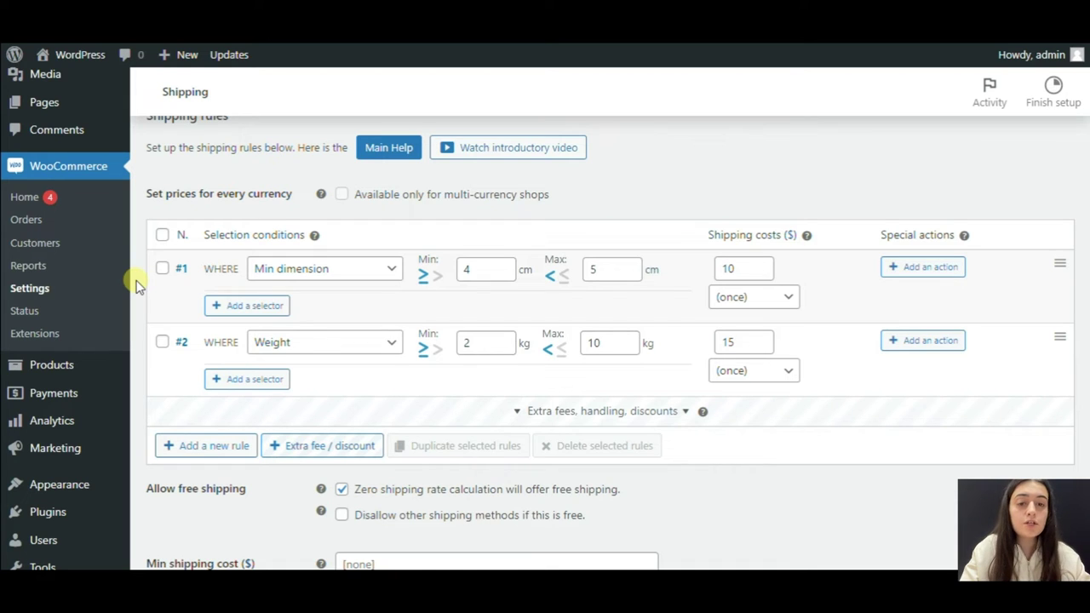
{"action": "left_click", "coordinate": [303, 274]}
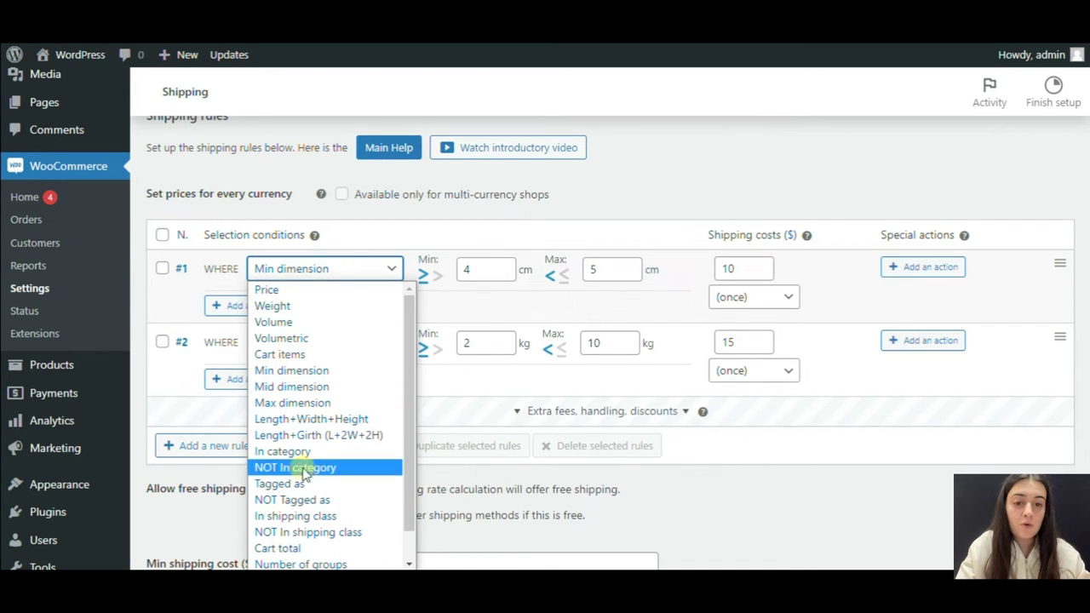
{"action": "left_click", "coordinate": [443, 396]}
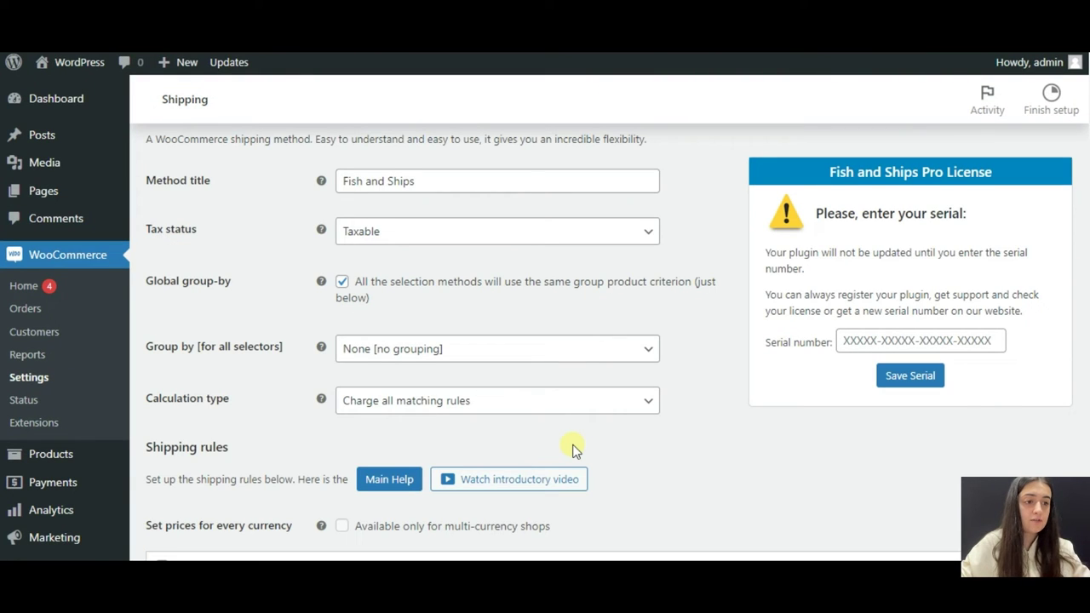
{"action": "scroll", "coordinate": [573, 449], "scroll_direction": "down", "scroll_amount": 5}
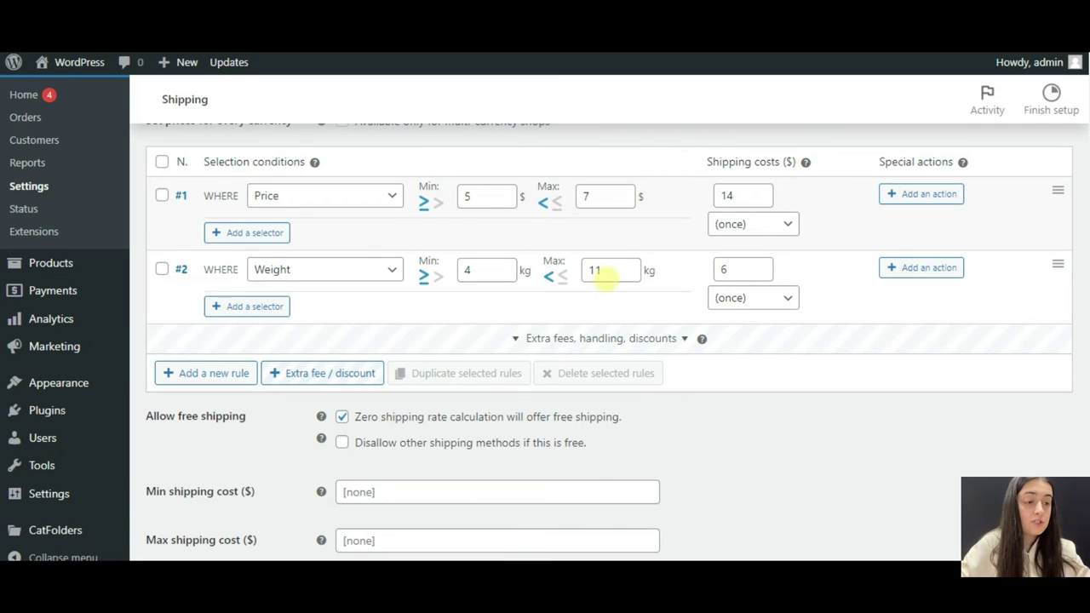
Give rule #1 a Hide other shipping methods action covering #wbs and #fish_n_ships.
{"action": "left_click", "coordinate": [943, 196]}
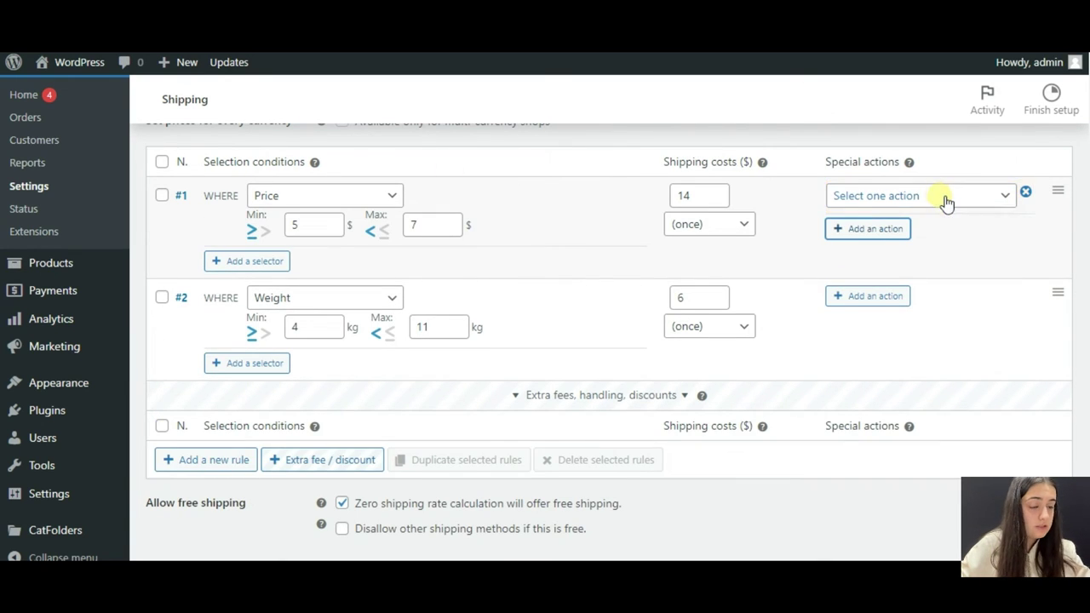
{"action": "left_click", "coordinate": [943, 196]}
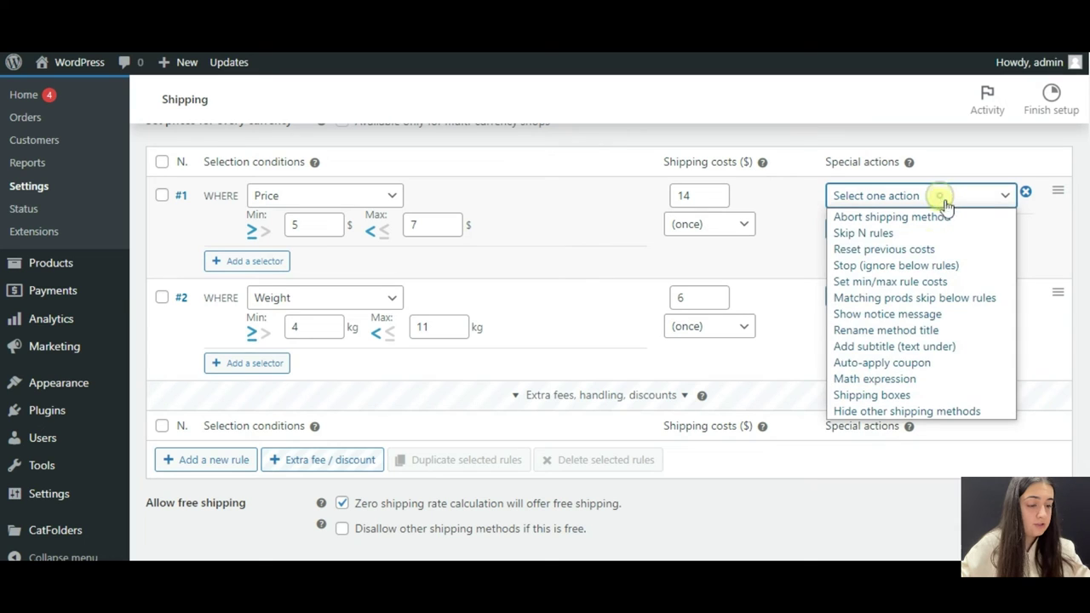
{"action": "left_click", "coordinate": [865, 412]}
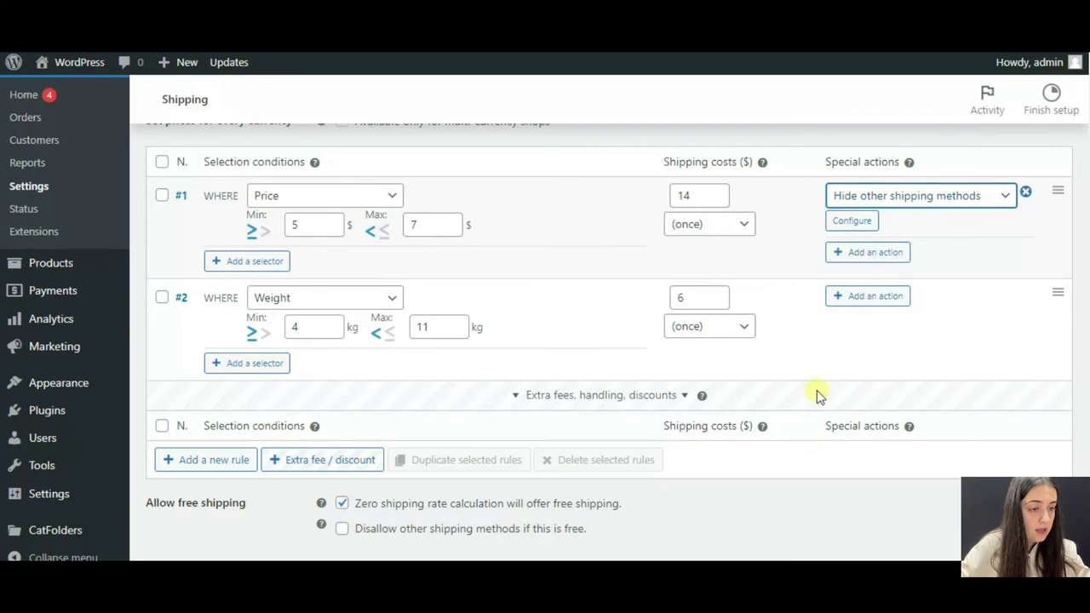
{"action": "left_click", "coordinate": [862, 223]}
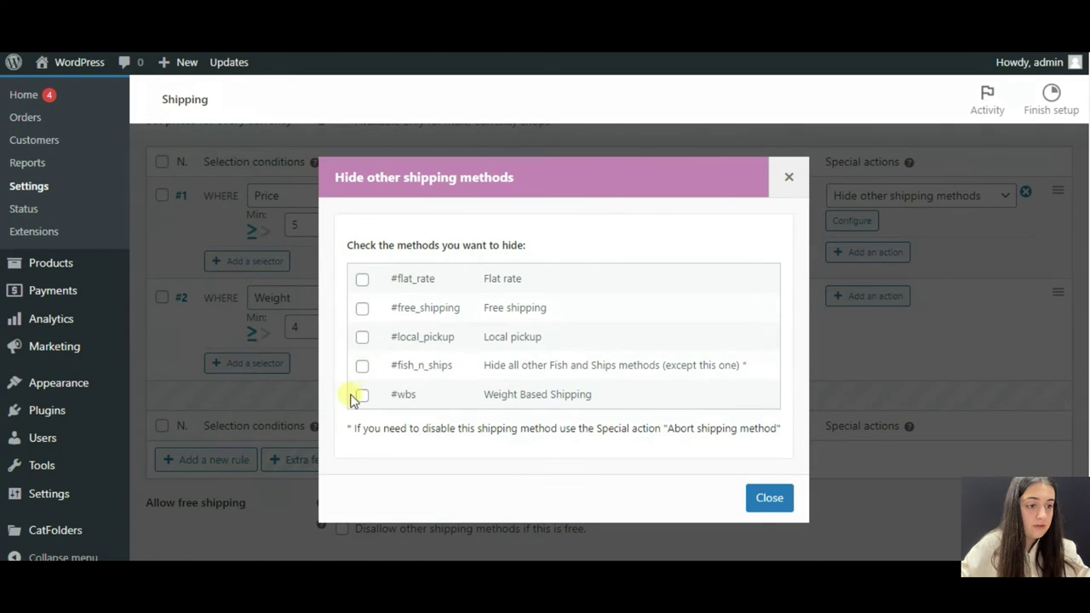
{"action": "left_click", "coordinate": [361, 395]}
{"action": "left_click", "coordinate": [361, 365]}
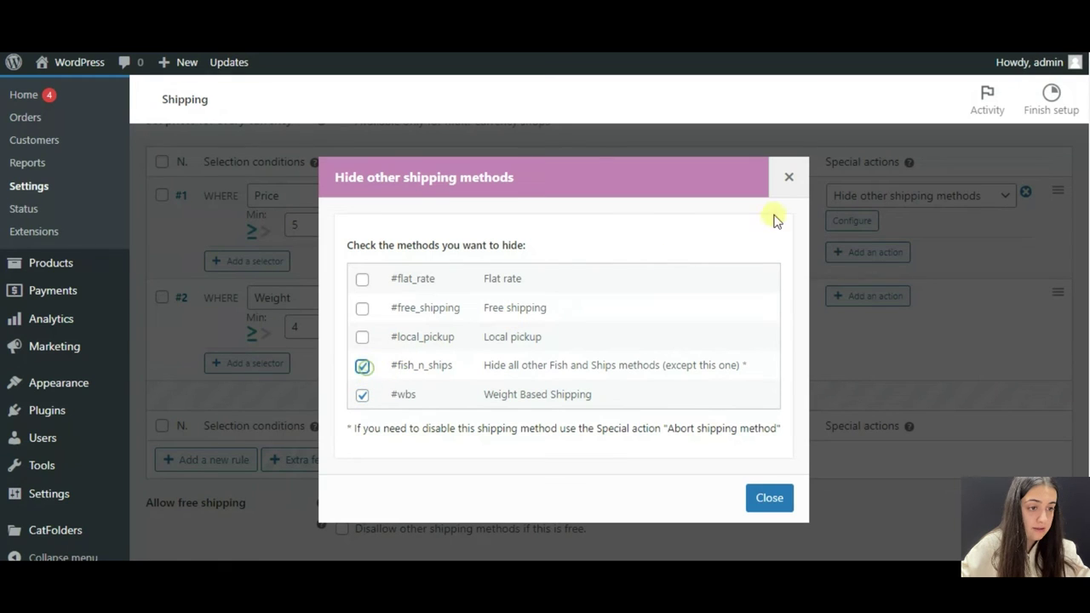
{"action": "left_click", "coordinate": [789, 177]}
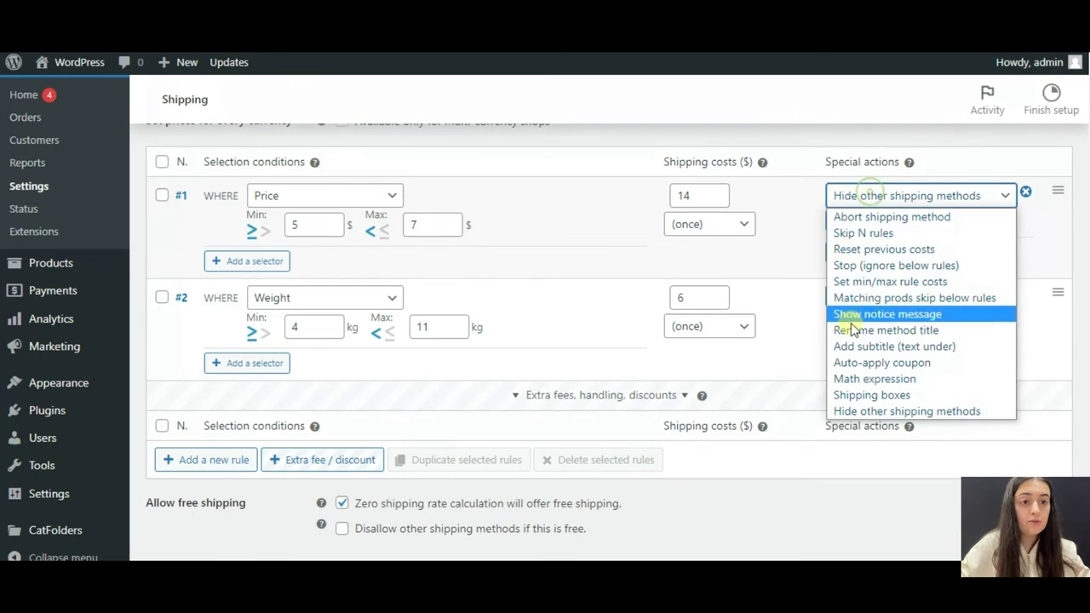
Switch rule #1's special action to Math expression, and review then close its empty settings dialog.
{"action": "left_click", "coordinate": [876, 379]}
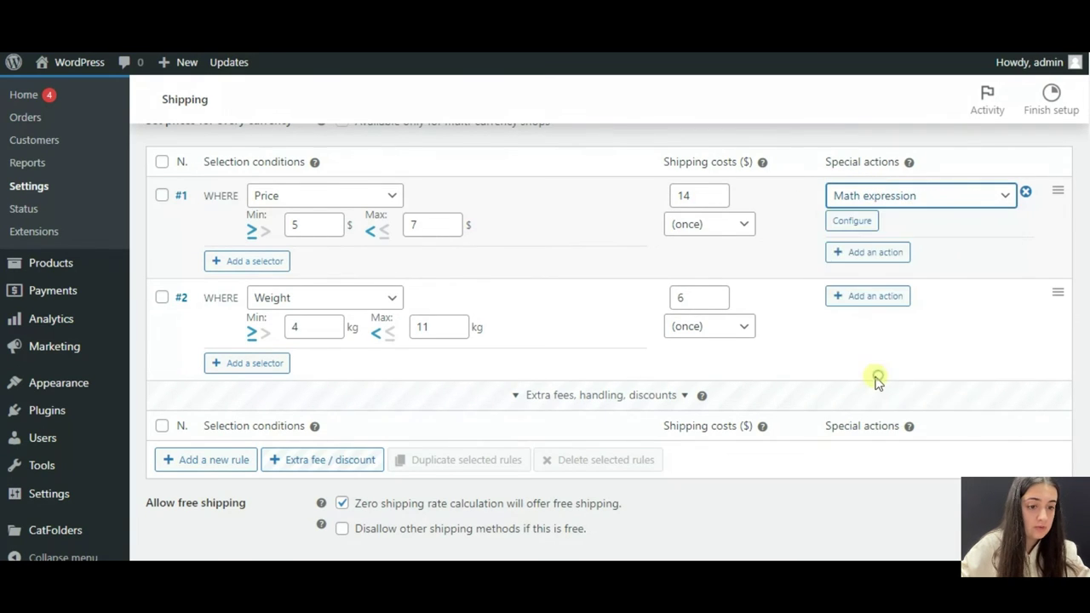
{"action": "left_click", "coordinate": [845, 223]}
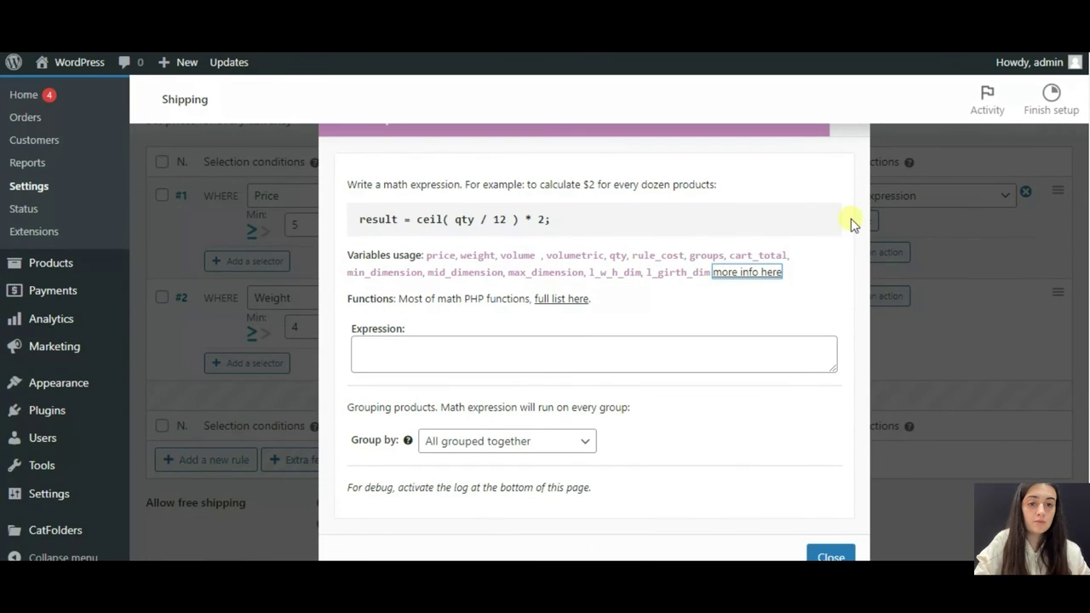
{"action": "scroll", "coordinate": [852, 260], "scroll_direction": "up", "scroll_amount": 1}
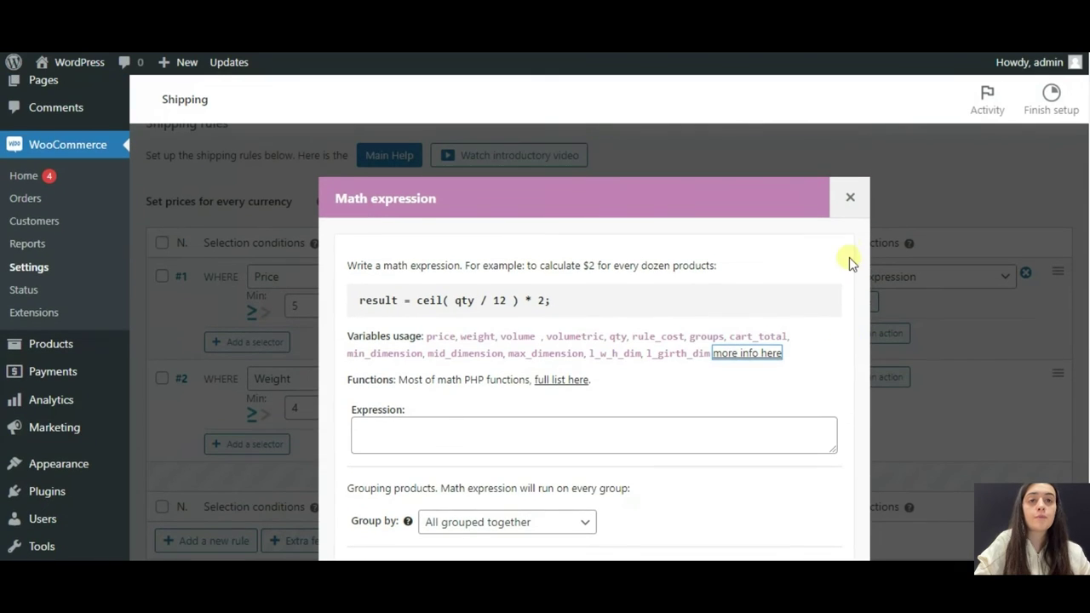
{"action": "left_click", "coordinate": [849, 208]}
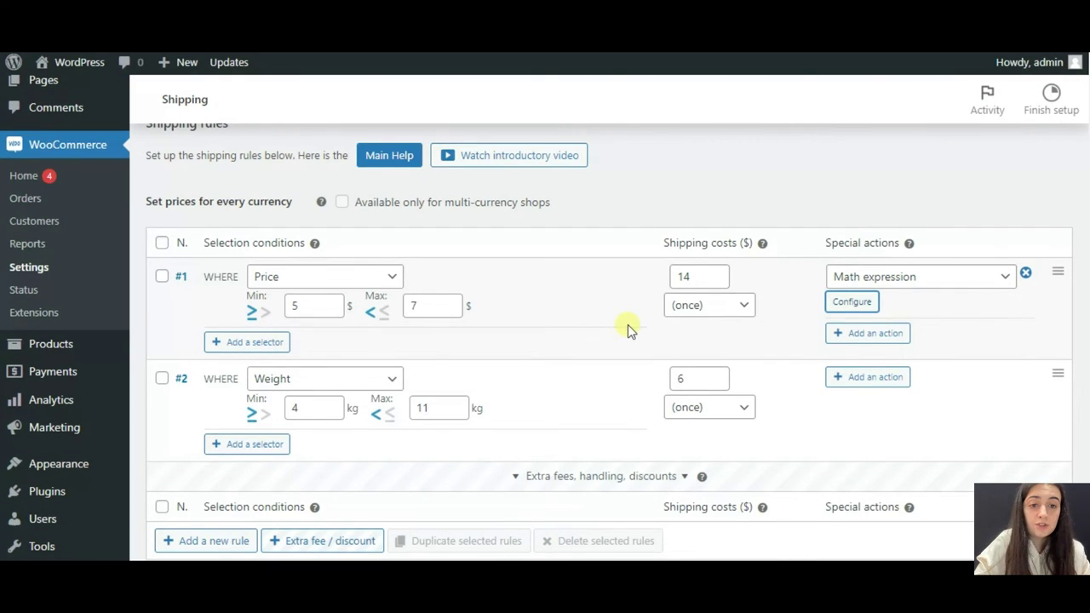
{"action": "scroll", "coordinate": [628, 324], "scroll_direction": "down", "scroll_amount": 4}
Change rule #1's condition from Price to User role and expand the list of user roles.
{"action": "scroll", "coordinate": [624, 329], "scroll_direction": "down", "scroll_amount": 2}
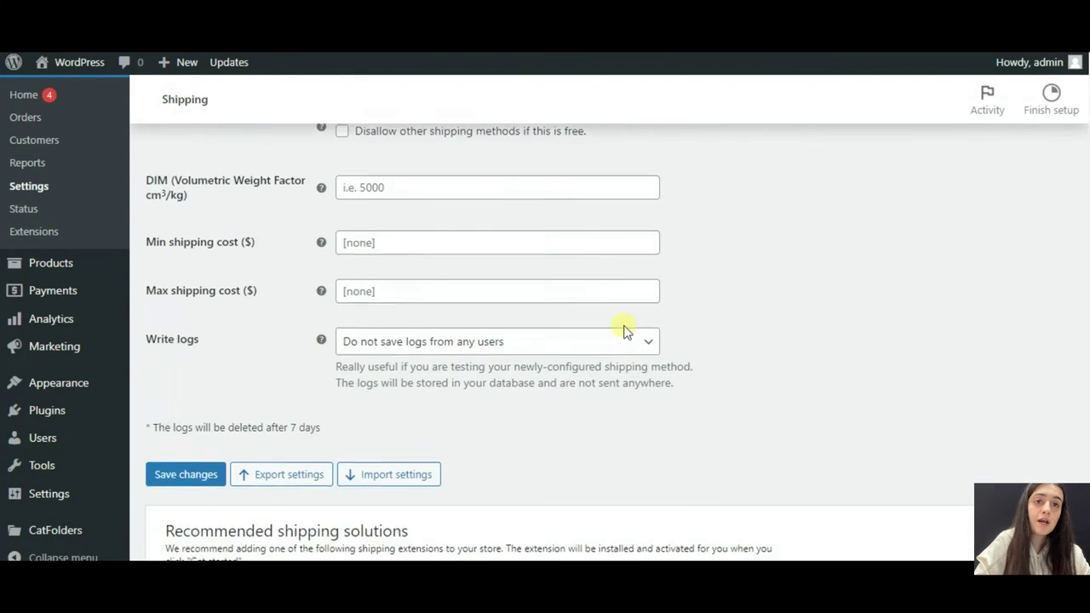
{"action": "scroll", "coordinate": [625, 330], "scroll_direction": "down", "scroll_amount": 1}
{"action": "scroll", "coordinate": [624, 329], "scroll_direction": "up", "scroll_amount": 1}
{"action": "scroll", "coordinate": [625, 328], "scroll_direction": "up", "scroll_amount": 2}
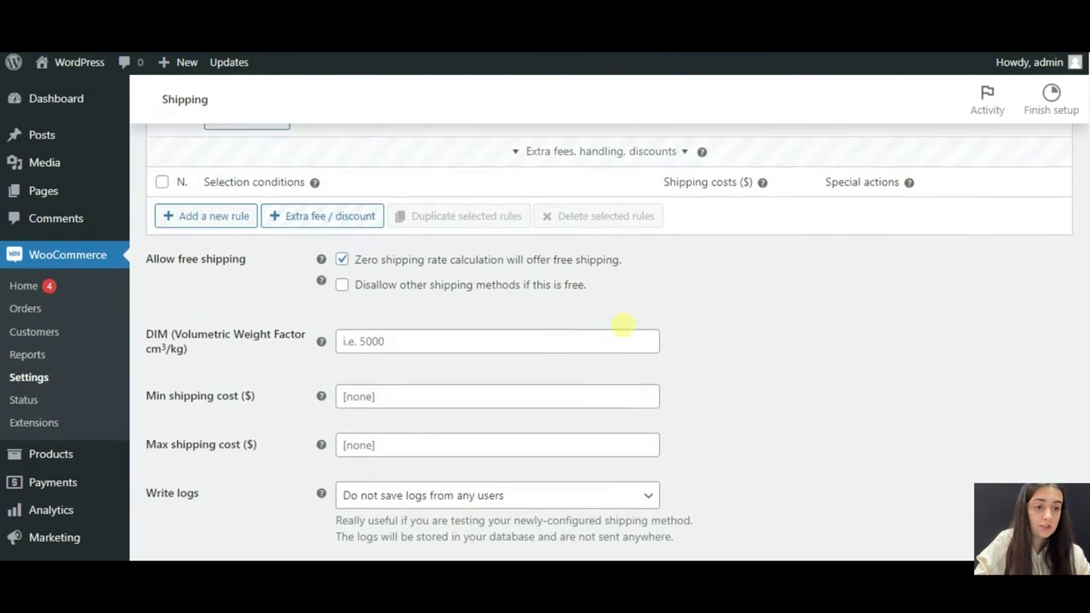
{"action": "scroll", "coordinate": [621, 324], "scroll_direction": "up", "scroll_amount": 2}
{"action": "scroll", "coordinate": [616, 316], "scroll_direction": "up", "scroll_amount": 2}
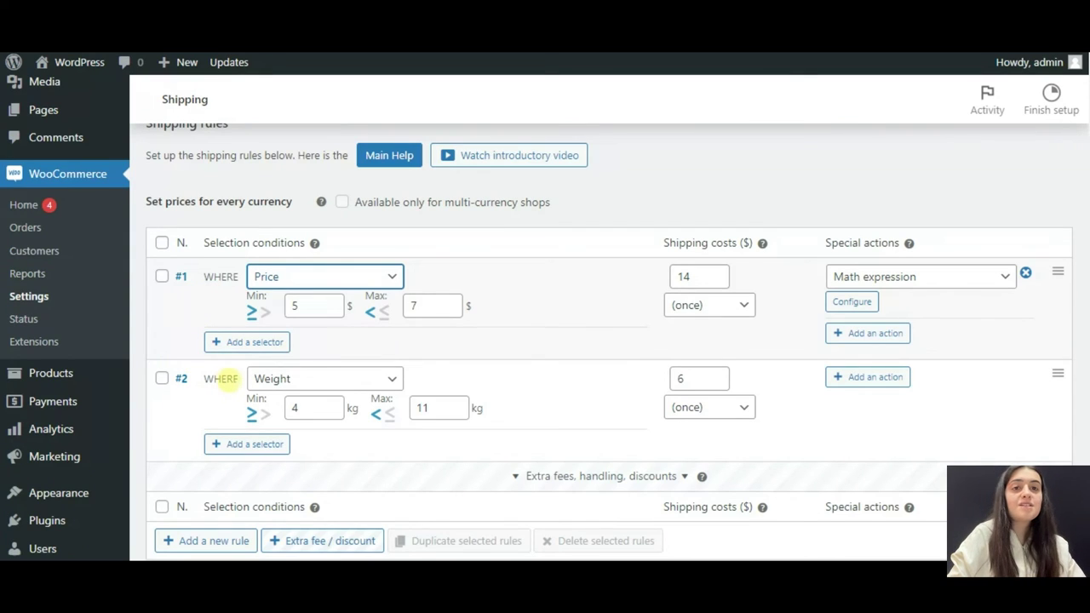
{"action": "left_click", "coordinate": [333, 285]}
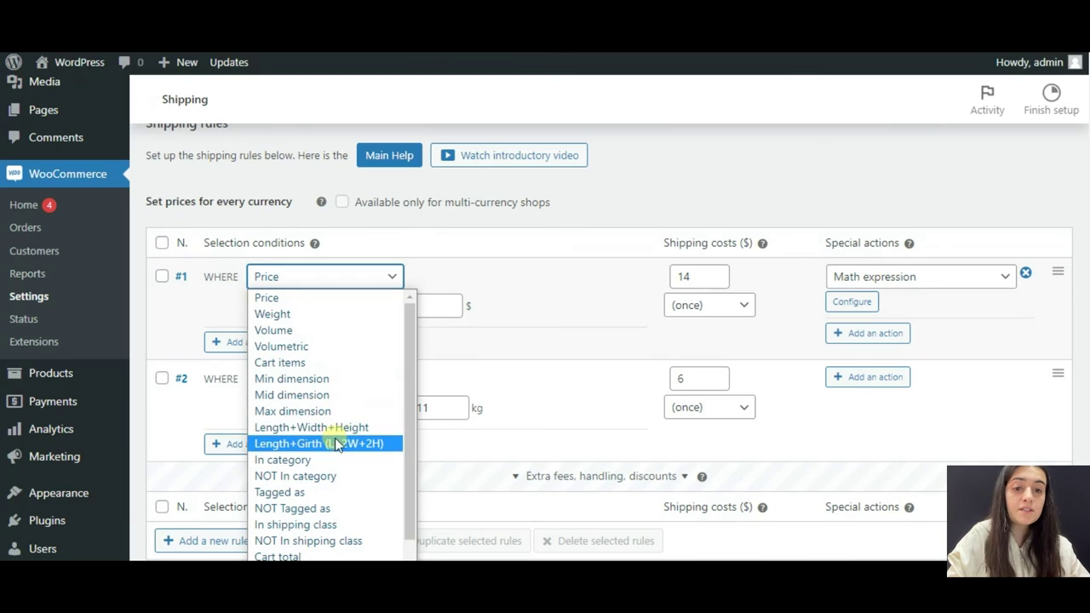
{"action": "scroll", "coordinate": [338, 442], "scroll_direction": "down", "scroll_amount": 1}
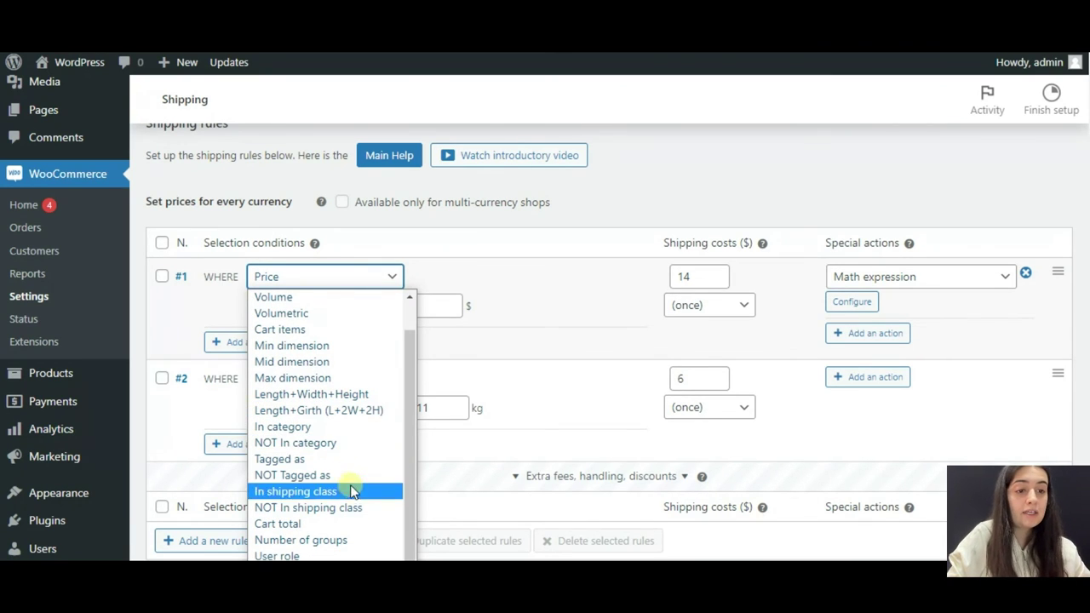
{"action": "left_click", "coordinate": [351, 553]}
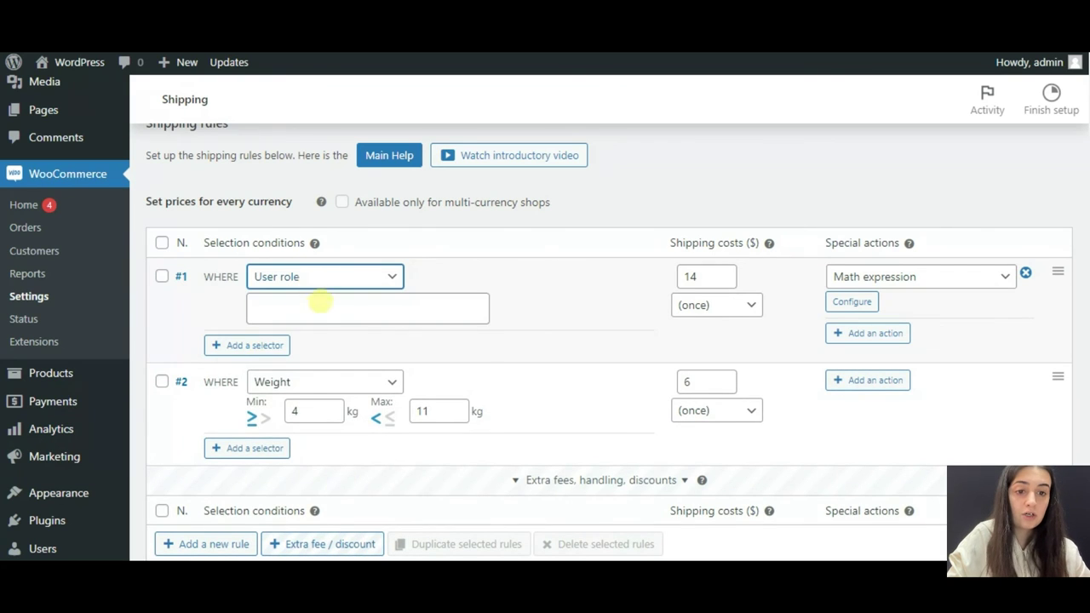
{"action": "left_click", "coordinate": [324, 304]}
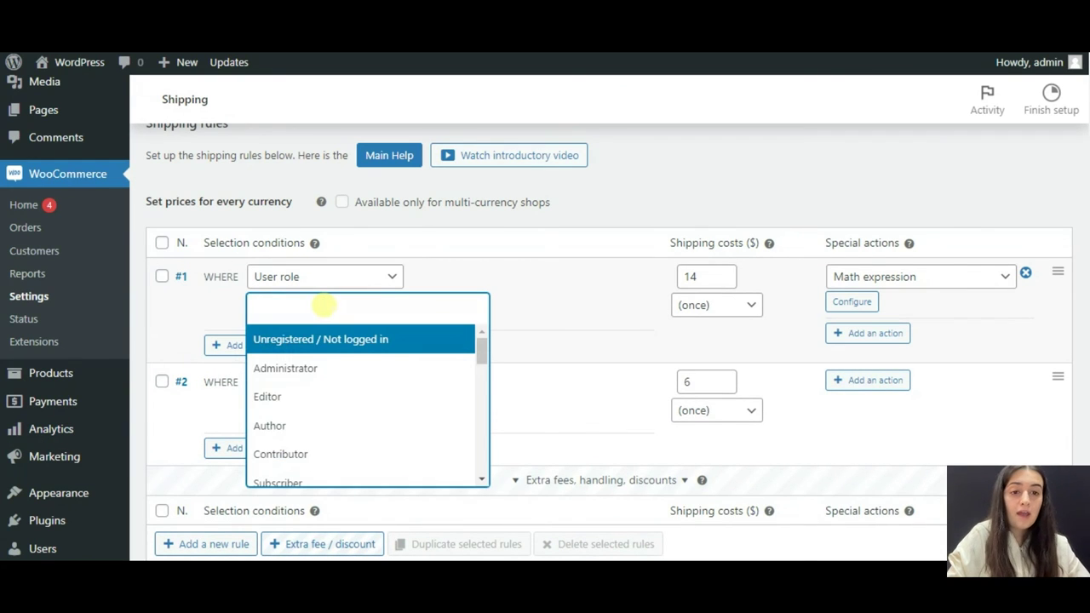
{"action": "scroll", "coordinate": [352, 356], "scroll_direction": "down", "scroll_amount": 3}
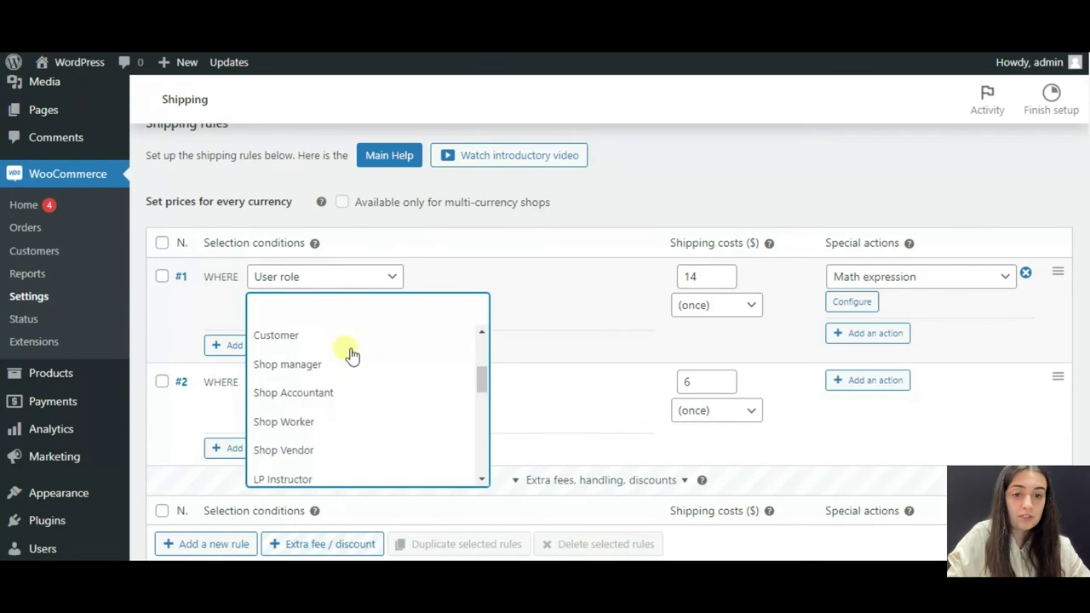
{"action": "scroll", "coordinate": [352, 356], "scroll_direction": "down", "scroll_amount": 2}
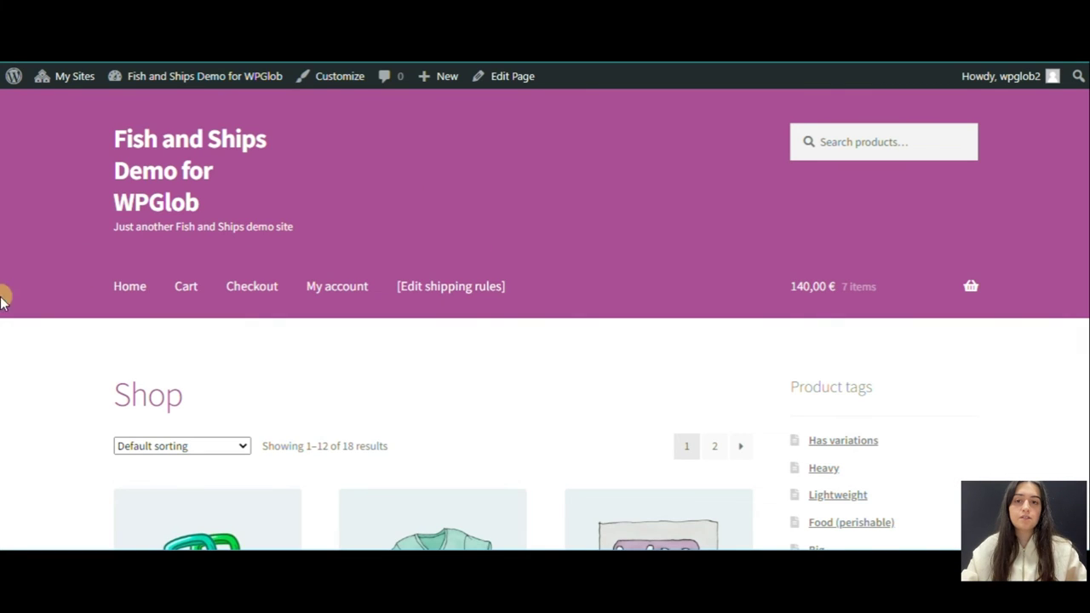
Scroll down the Fish and Ships demo shop's product grid to browse the items.
{"action": "scroll", "coordinate": [61, 365], "scroll_direction": "down", "scroll_amount": 5}
{"action": "scroll", "coordinate": [62, 366], "scroll_direction": "down", "scroll_amount": 2}
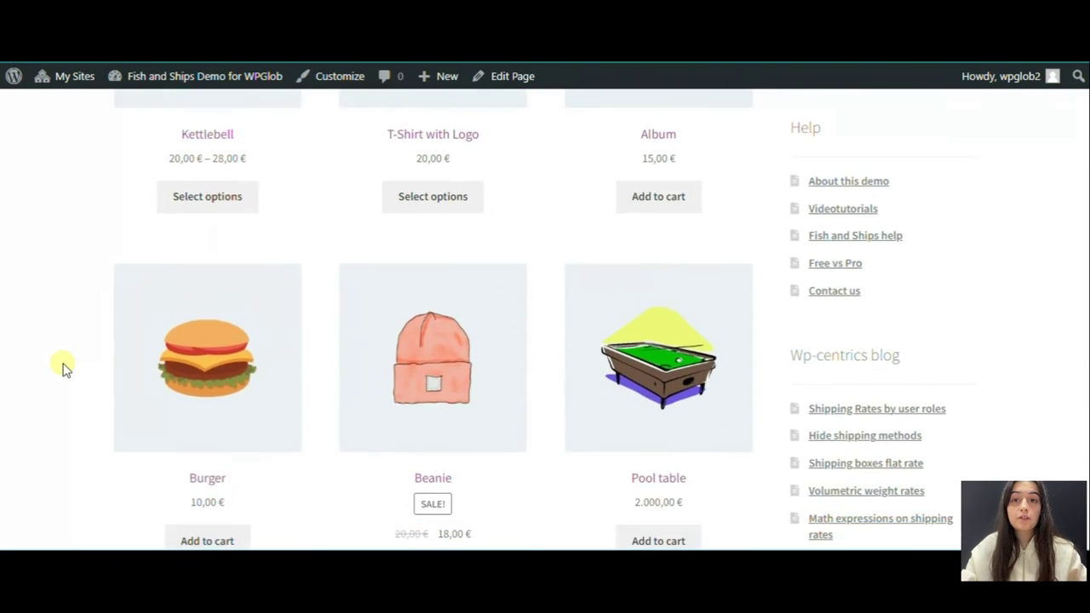
{"action": "scroll", "coordinate": [62, 366], "scroll_direction": "down", "scroll_amount": 2}
{"action": "scroll", "coordinate": [62, 366], "scroll_direction": "down", "scroll_amount": 1}
{"action": "scroll", "coordinate": [62, 366], "scroll_direction": "down", "scroll_amount": 2}
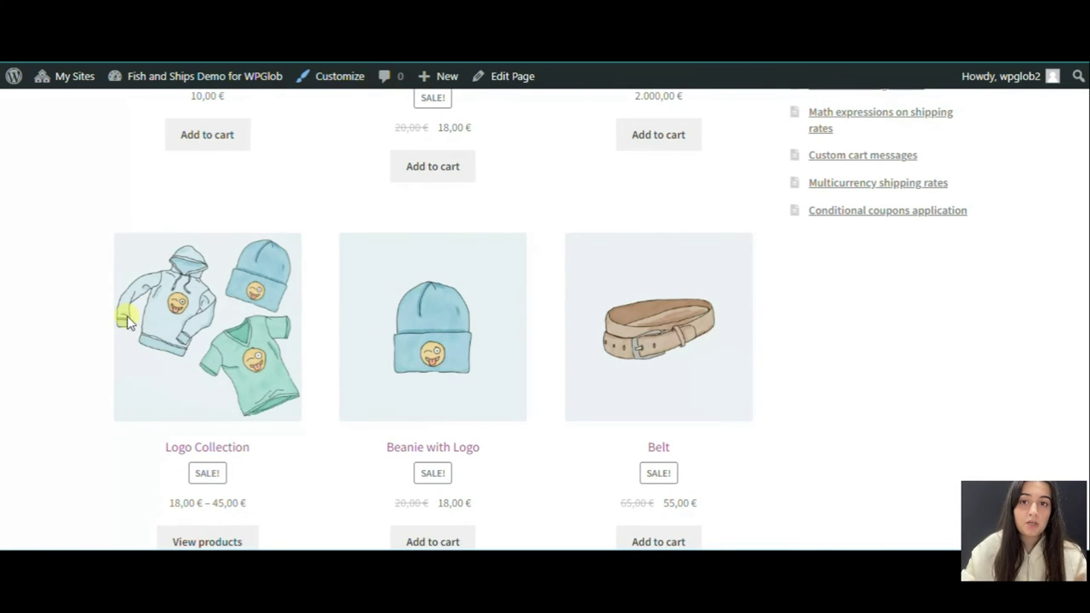
{"action": "scroll", "coordinate": [427, 317], "scroll_direction": "down", "scroll_amount": 3}
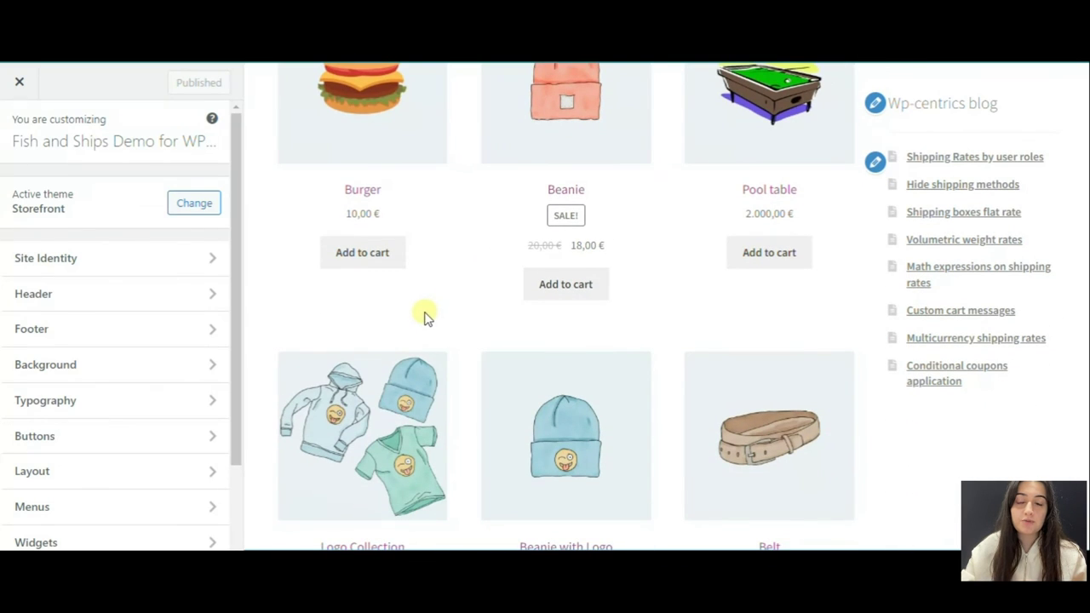
Close the Customizer to land on the Appearance > Themes screen.
{"action": "left_click", "coordinate": [19, 82]}
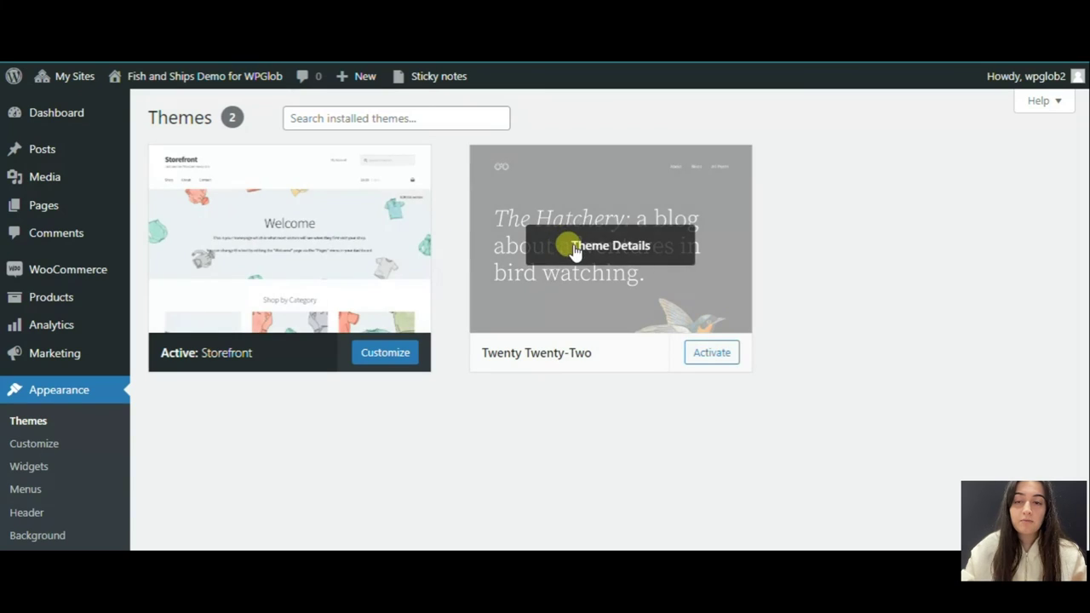